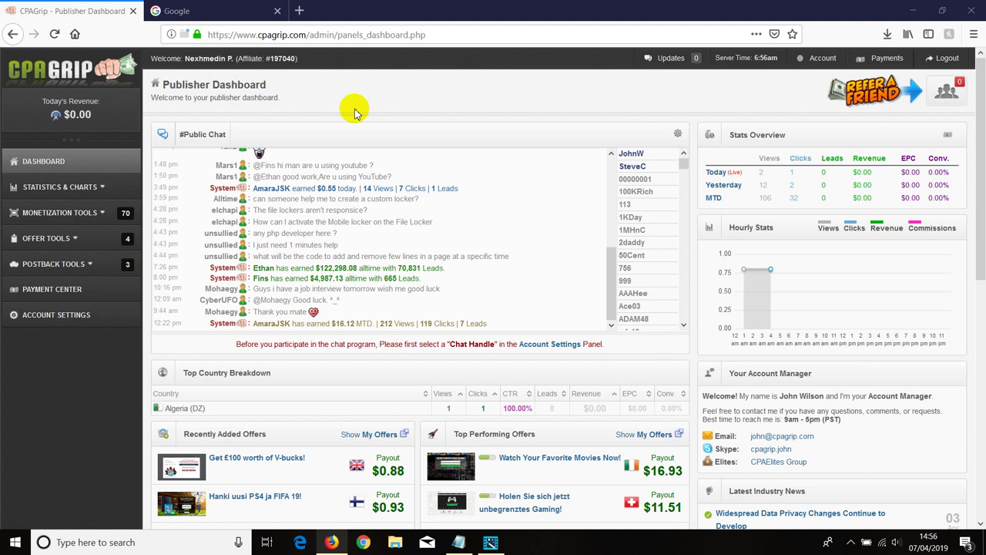
Step: Start a new content locker from the content locker manager and agree to the Terms of Service
left_click(44, 221)
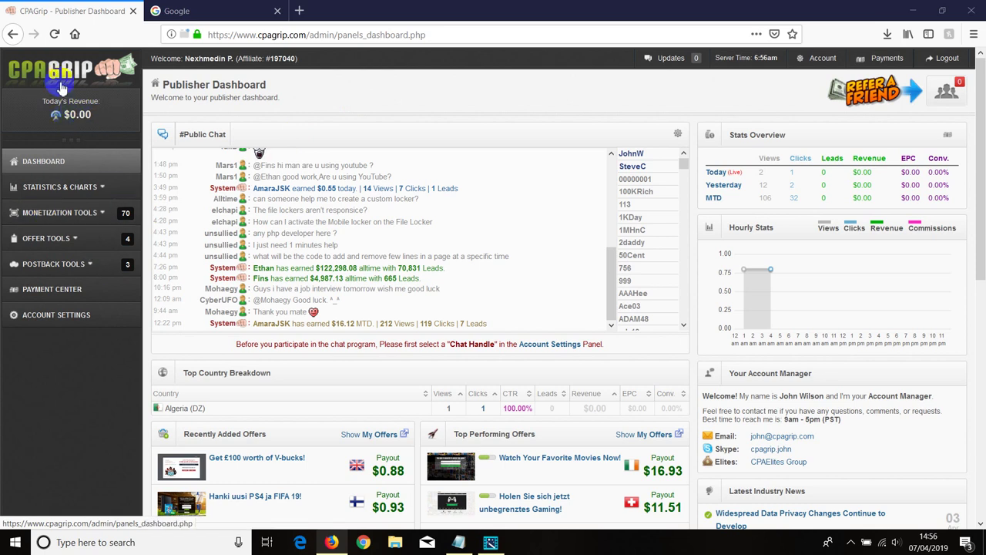
left_click(58, 219)
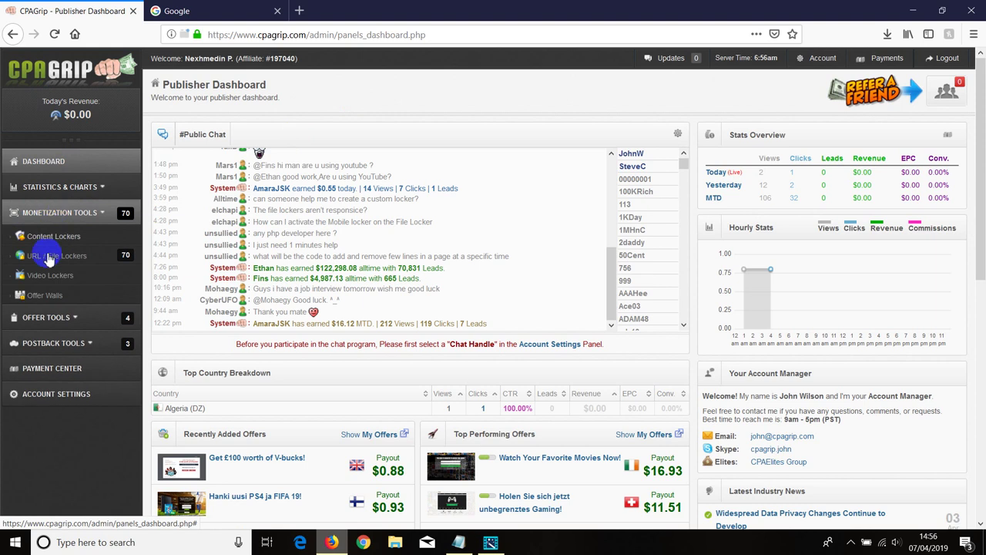
left_click(61, 241)
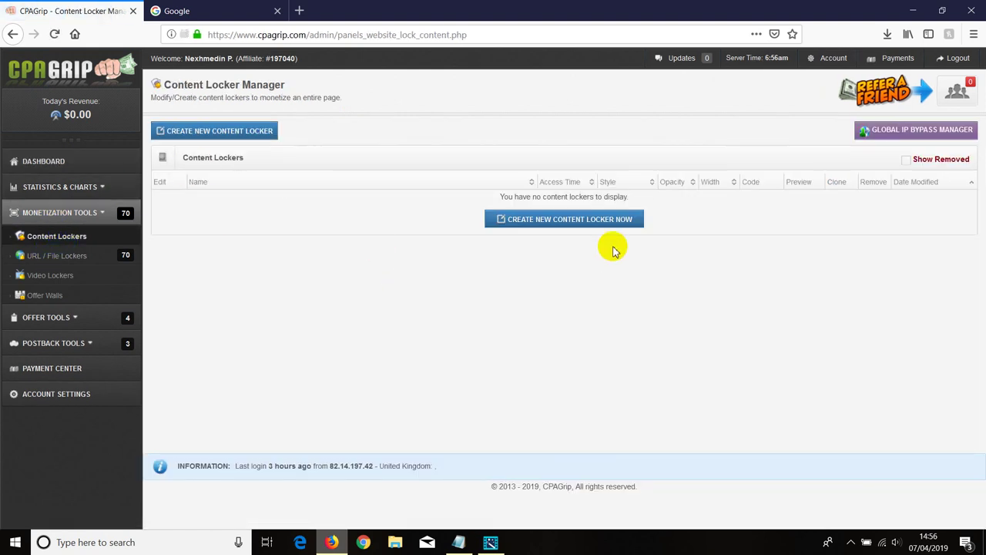
left_click(530, 222)
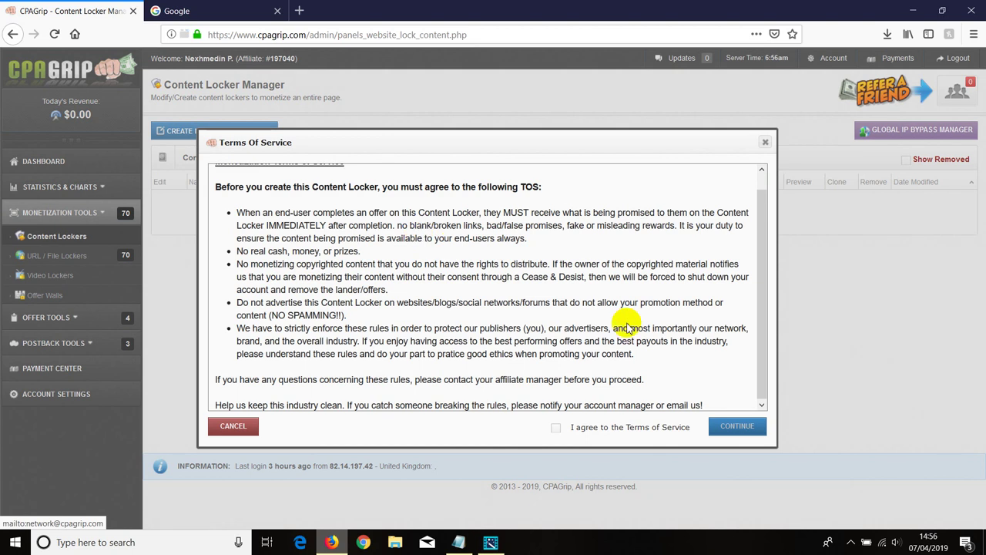
left_click(559, 429)
scroll(752, 302, "down", 1)
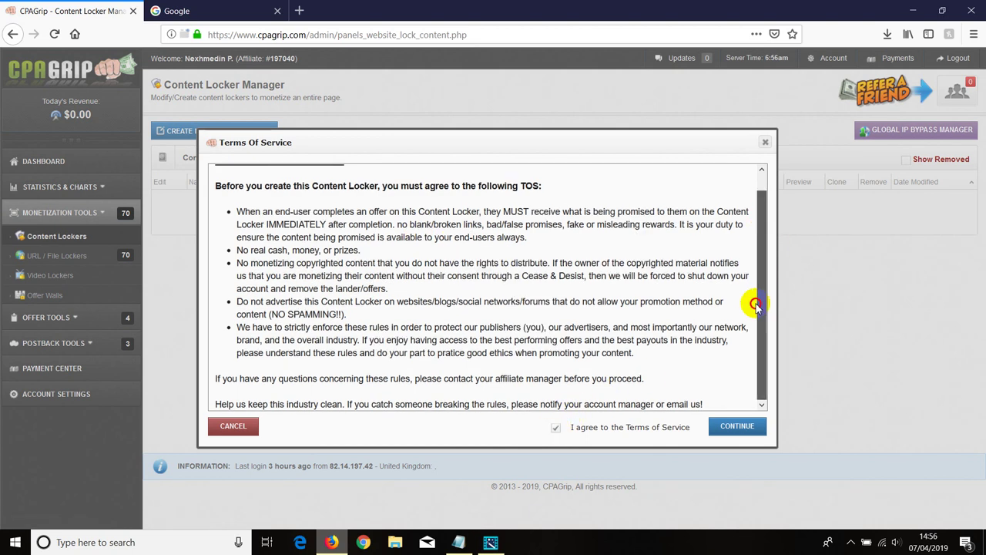
left_click(727, 423)
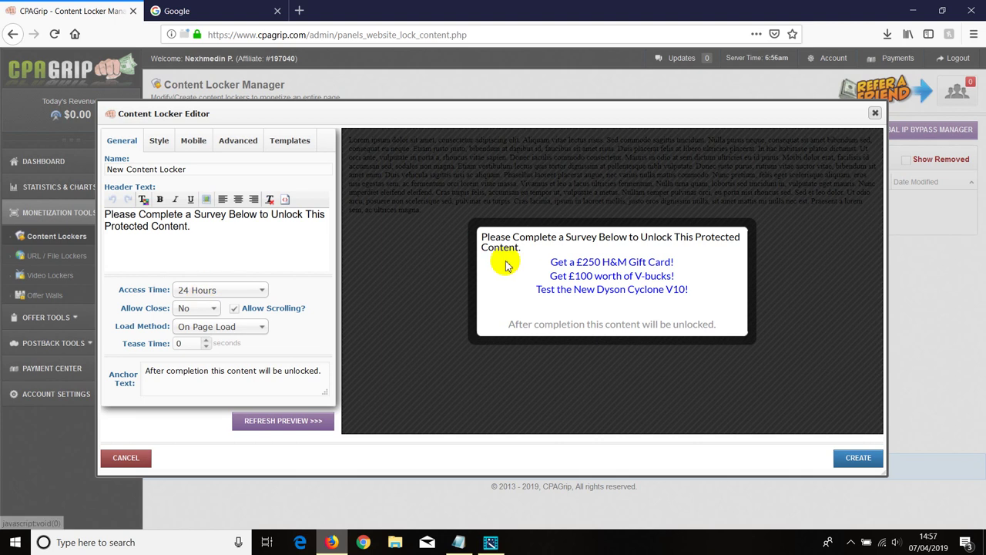
Step: Center the new content locker's header text
left_click(211, 291)
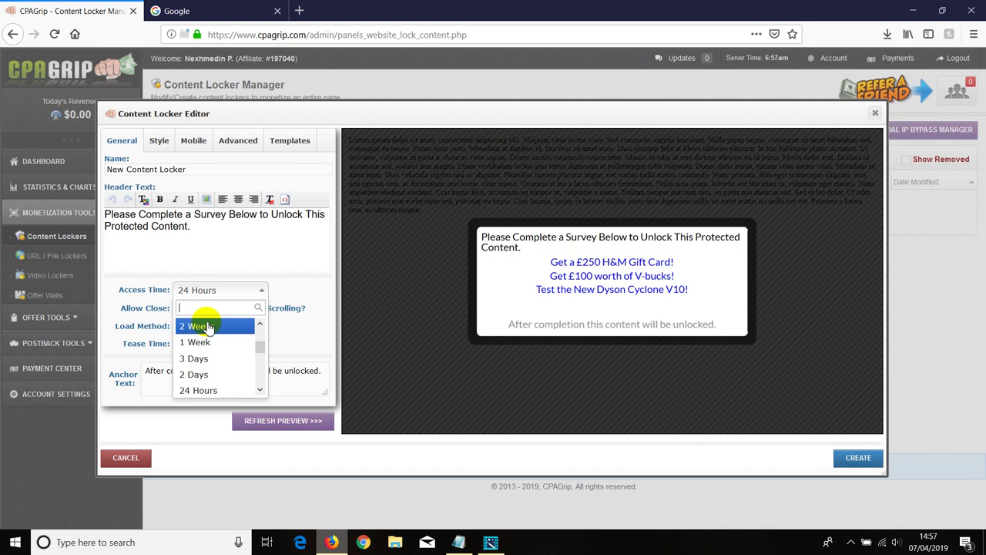
left_click(220, 231)
triple_click(221, 231)
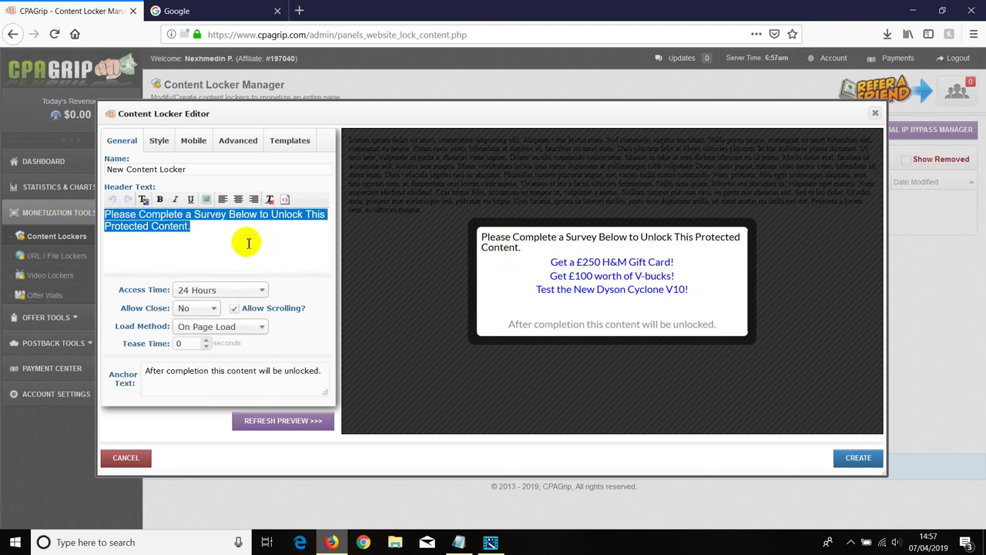
left_click(238, 199)
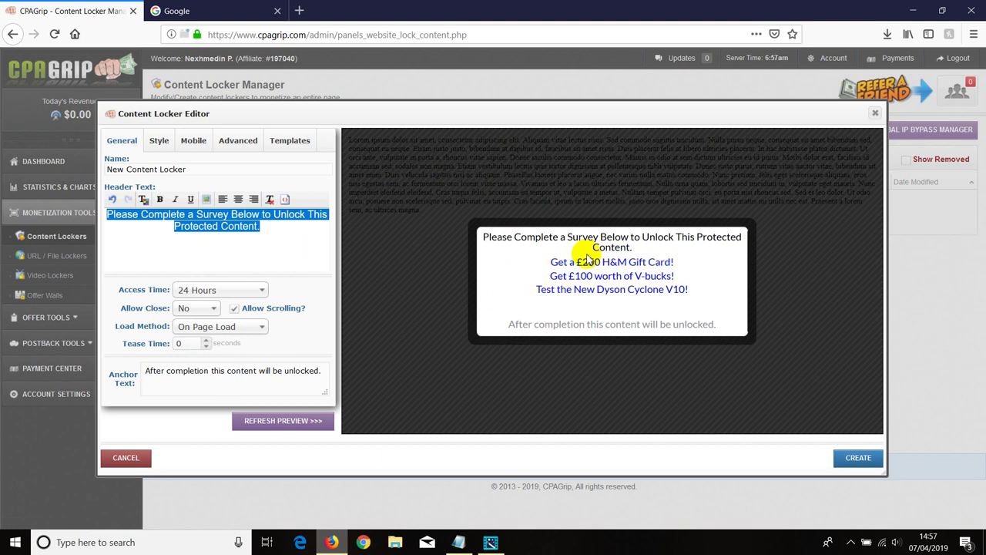
Step: Append "Please Complete only 1 FREE Survey to Get access to My content" to the end of the header text
left_click(281, 234)
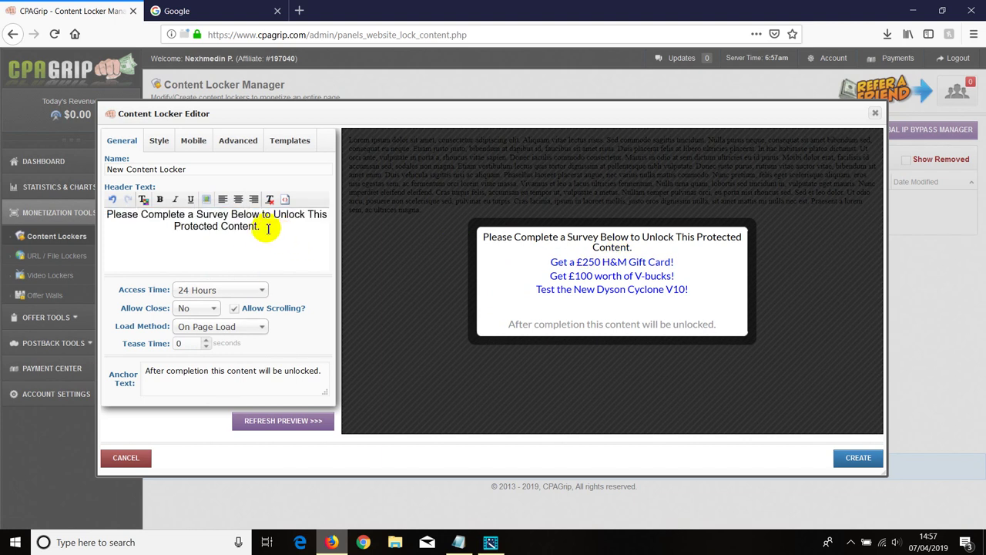
type("Please")
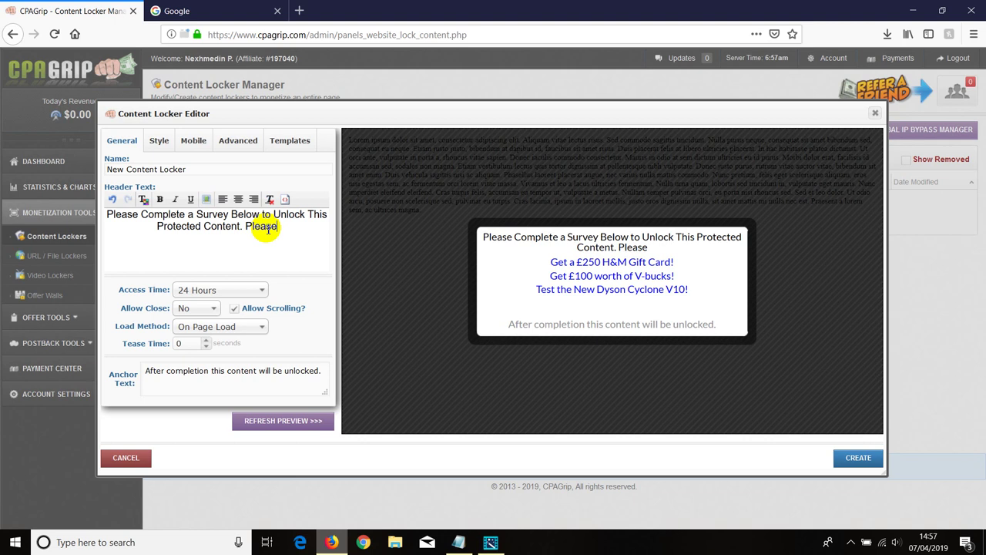
type(" Com")
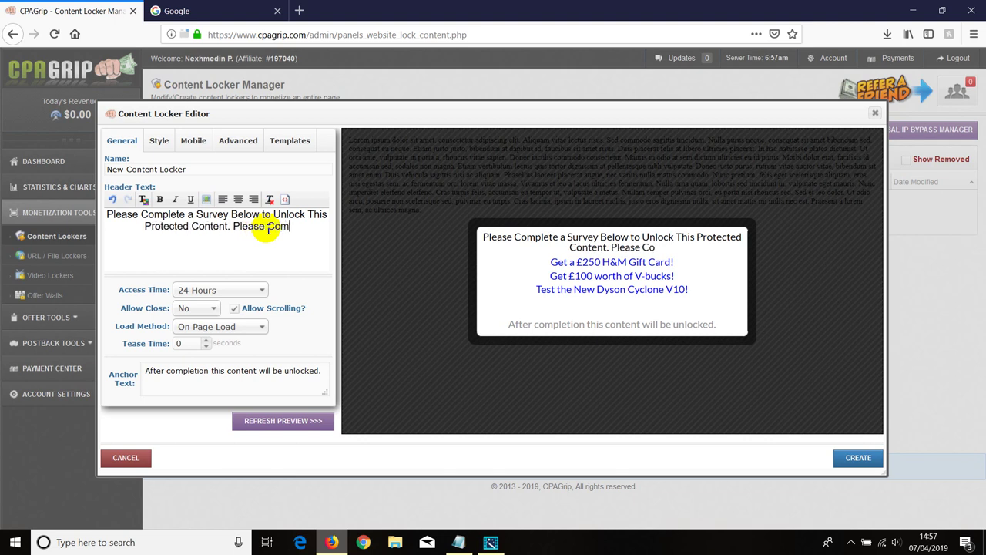
type("plete only")
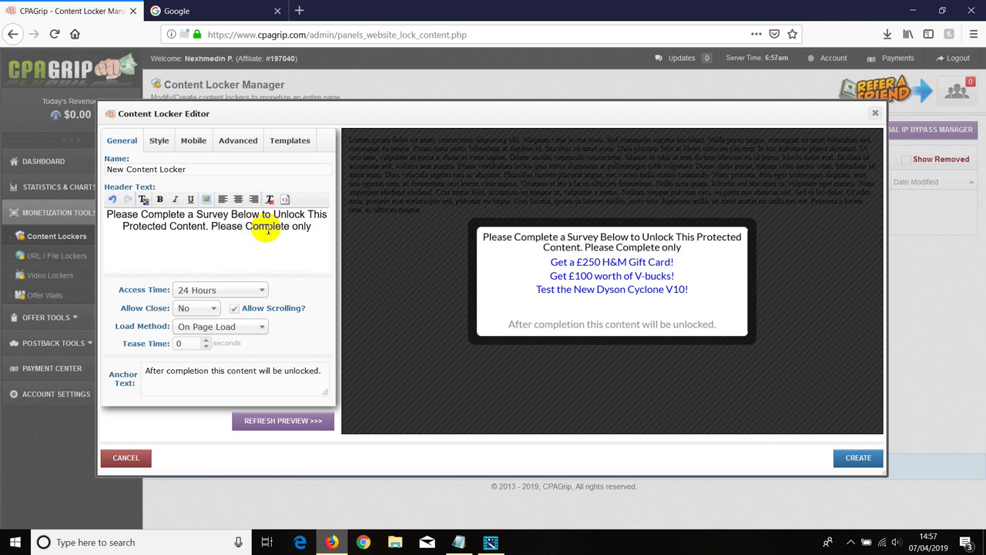
type(" 1 FREE S")
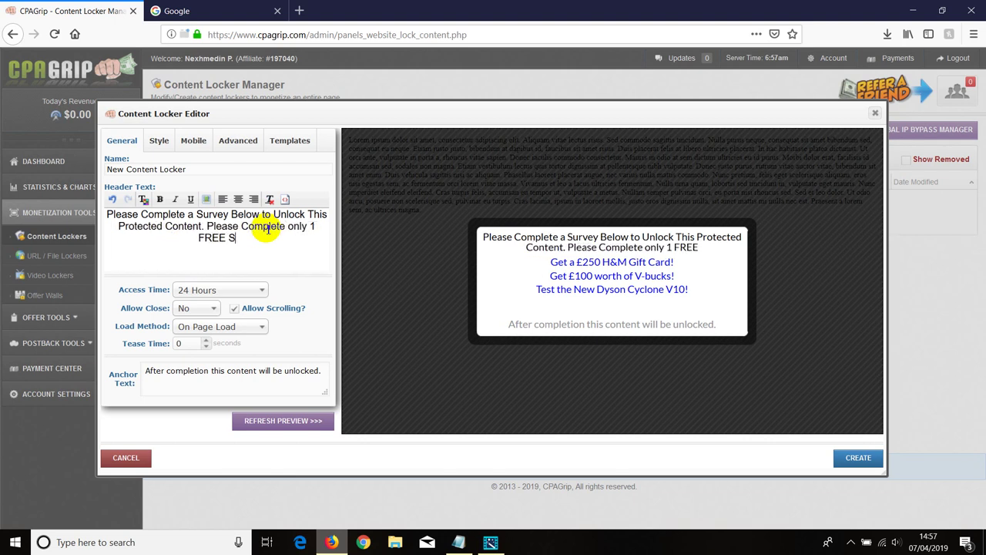
type("urvey")
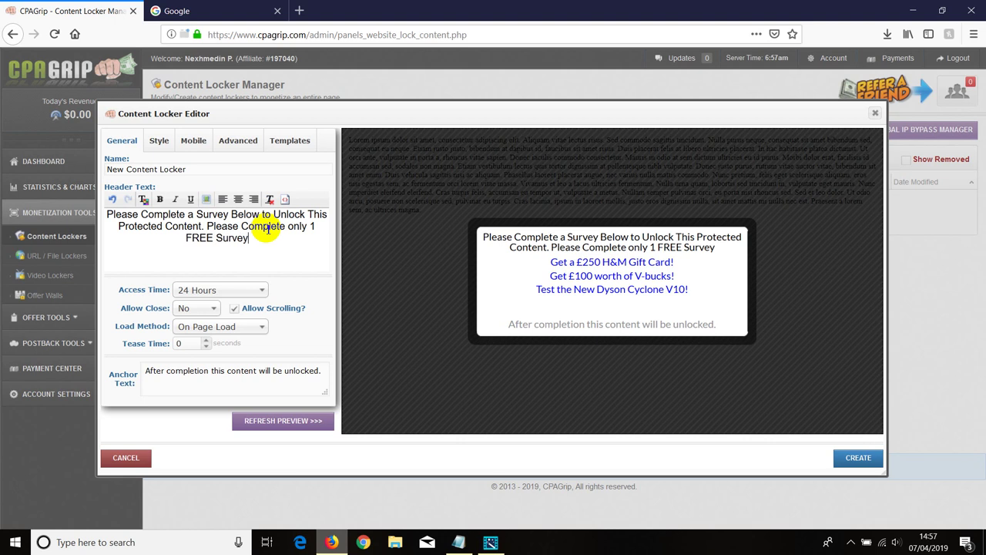
type(" to ")
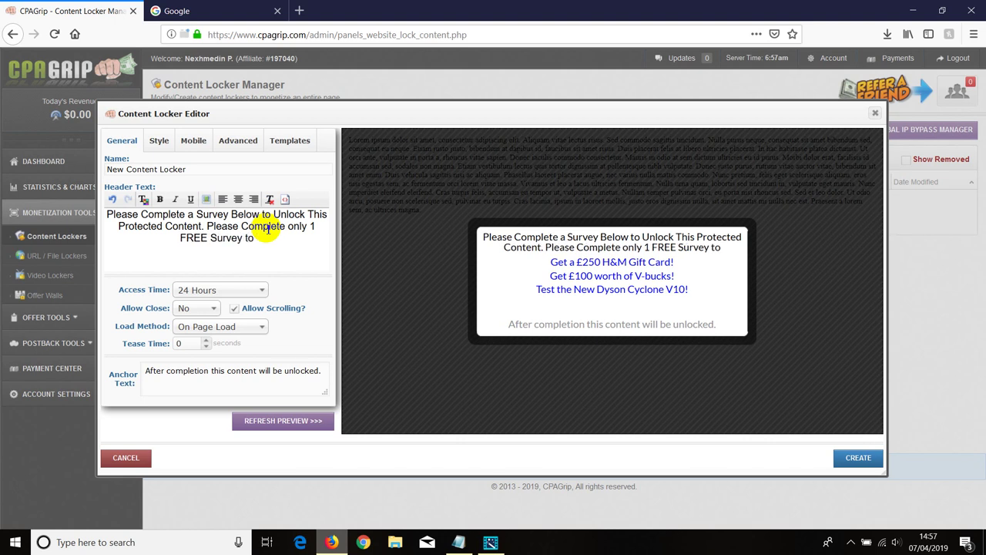
type("W")
key("BackSpace")
type("Get")
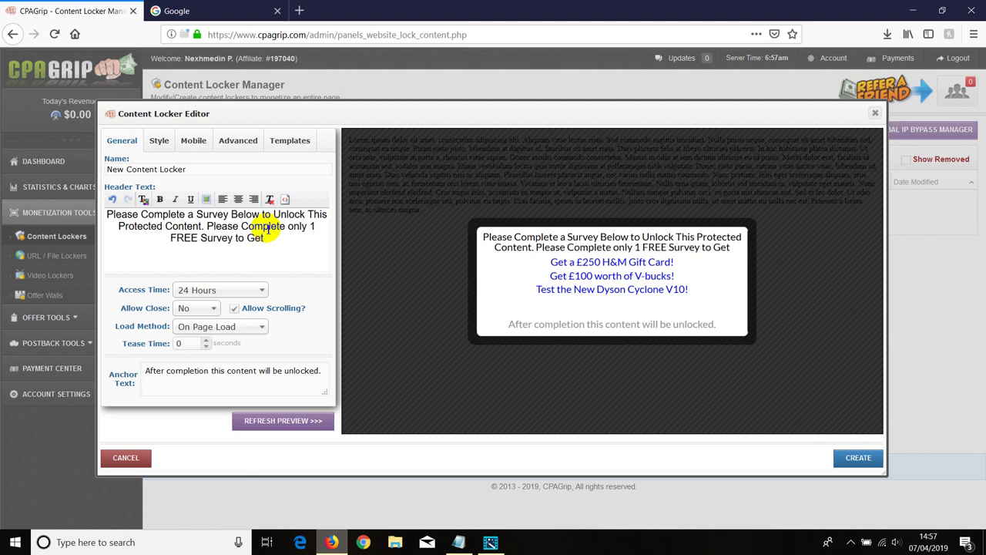
type(" access to M")
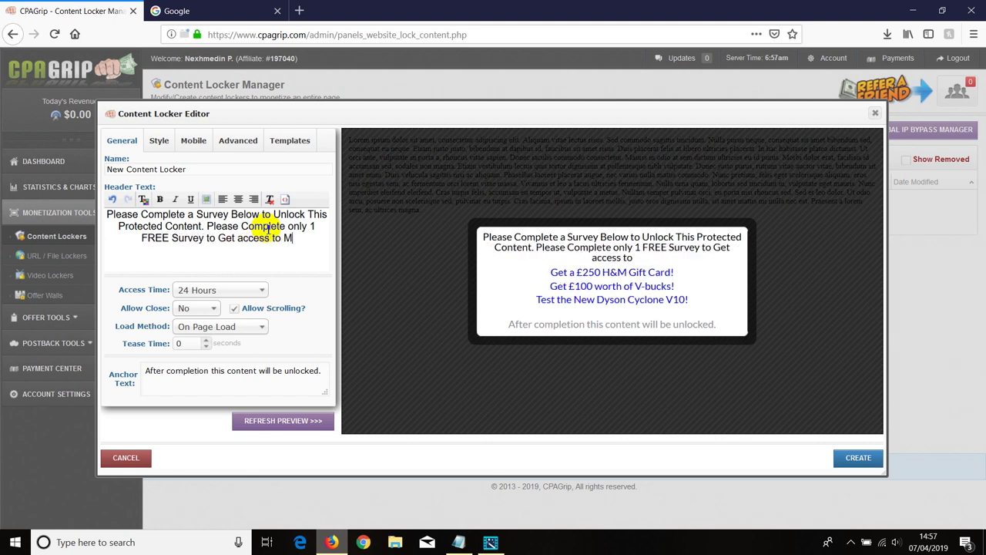
type("y content")
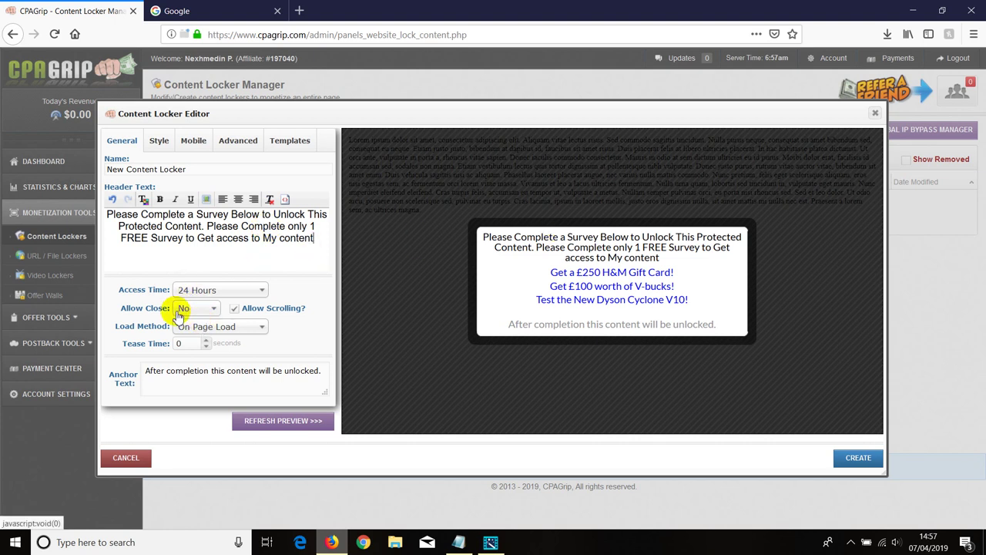
left_click(158, 142)
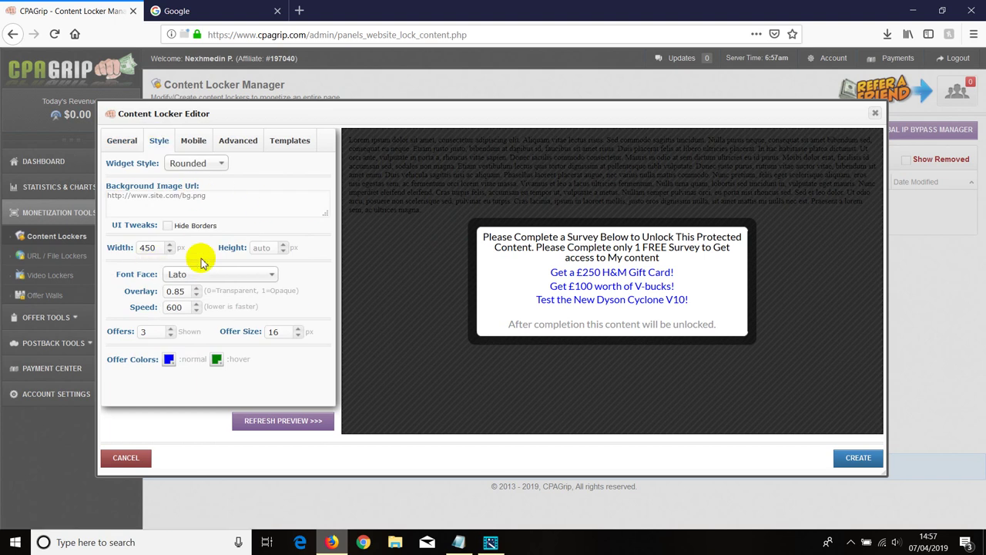
left_click(216, 279)
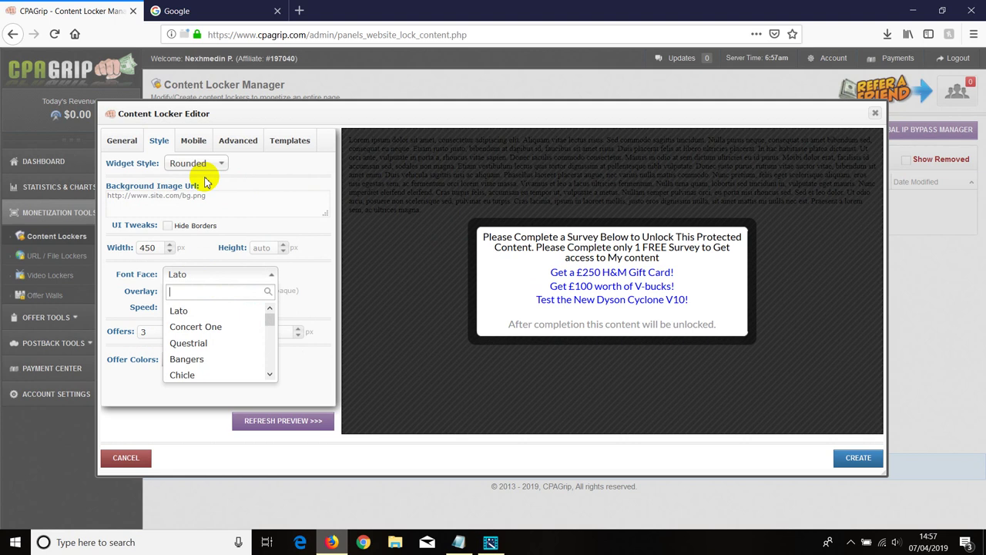
left_click(193, 138)
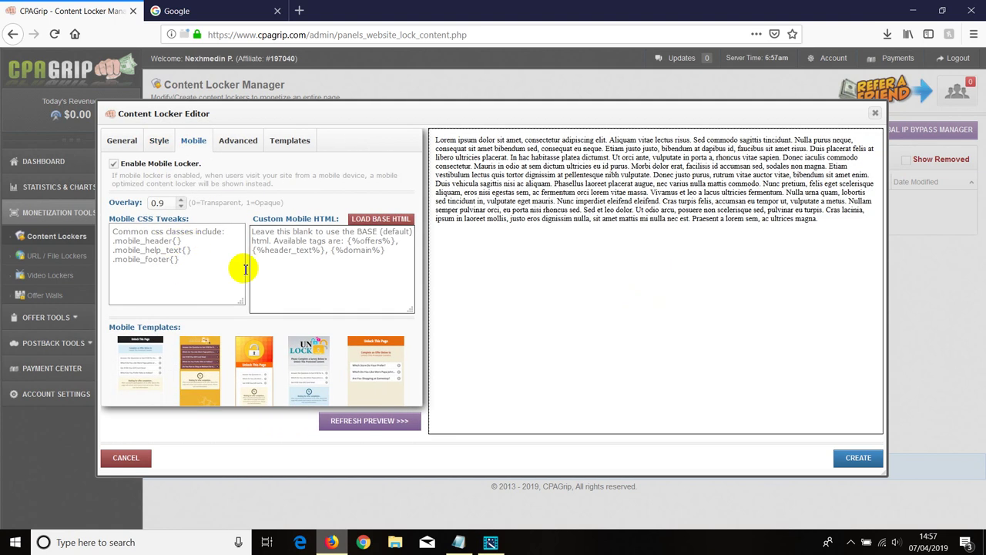
left_click(234, 138)
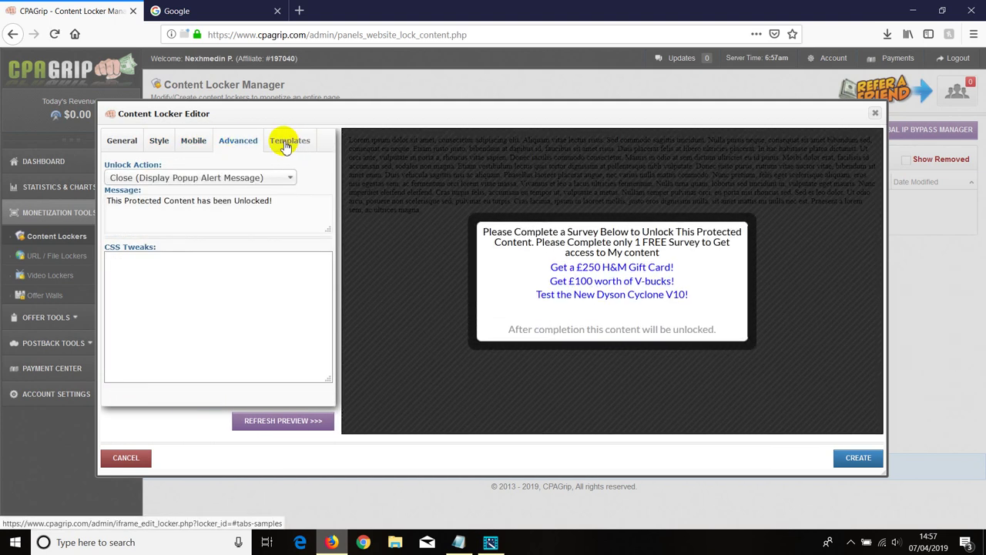
Step: Set the content locker's name to oxkos.com in its general settings
left_click(121, 140)
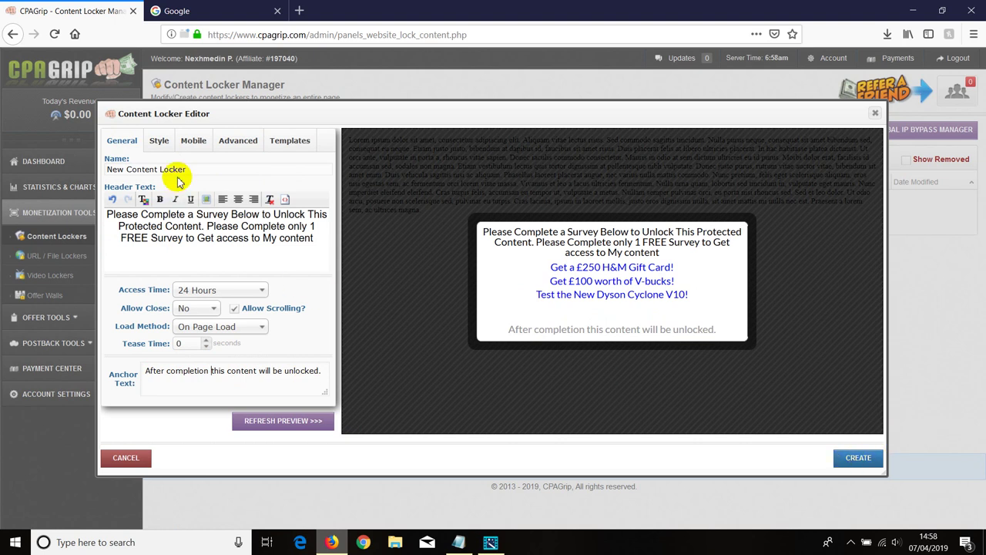
triple_click(102, 169)
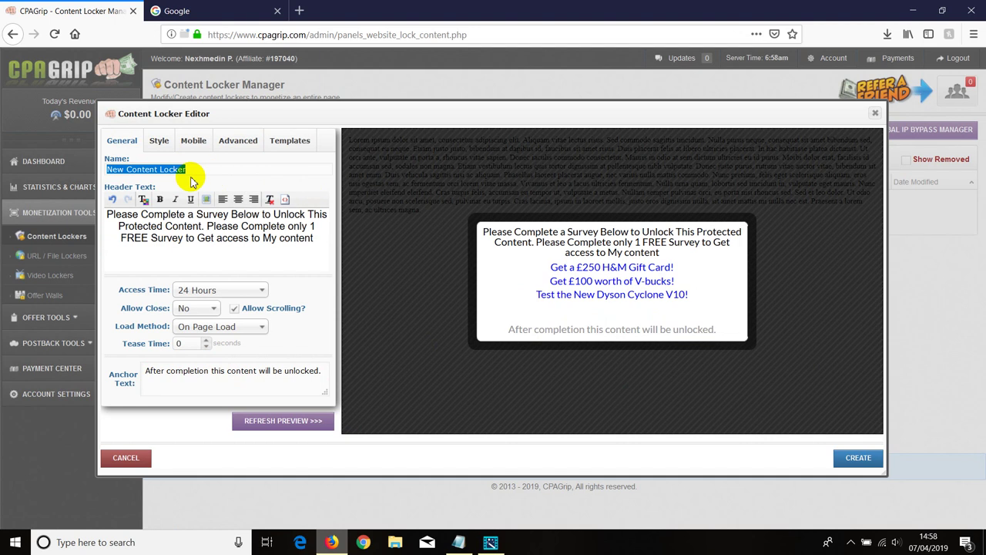
type("oxkos.com")
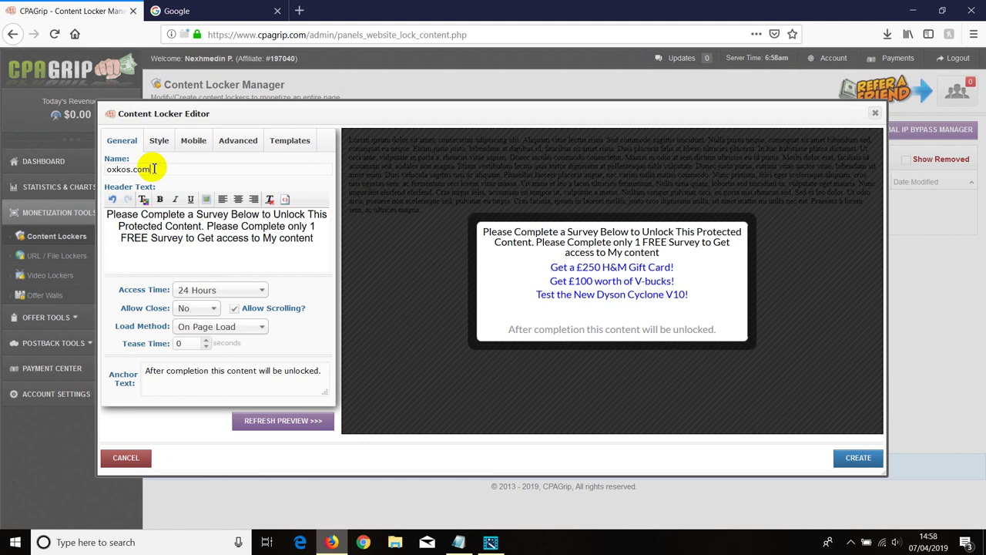
Step: Find Blogger by searching Google for "blogger", and open the oxkos test blog's layout page and live site
triple_click(144, 168)
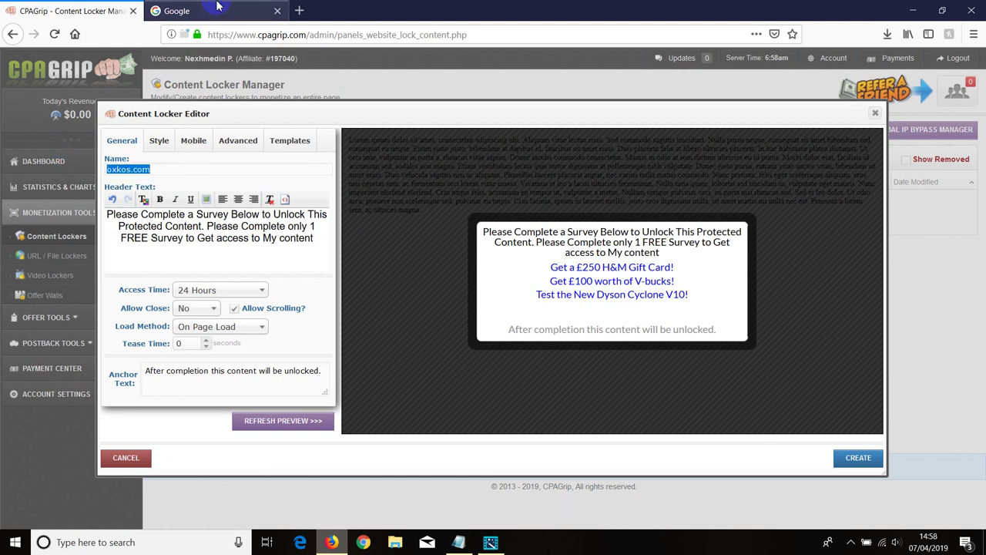
left_click(218, 10)
left_click(341, 263)
type("bl")
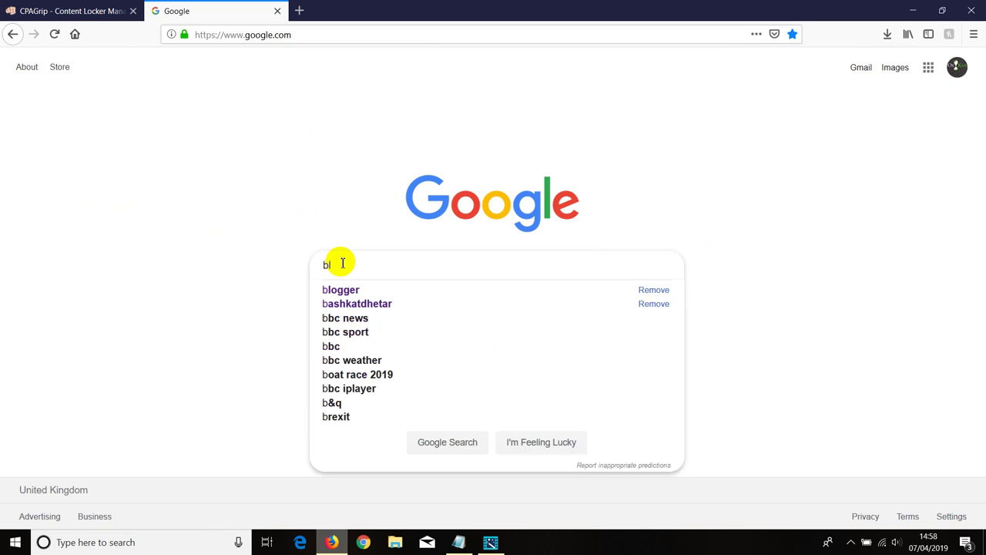
type("ogger")
key("Return")
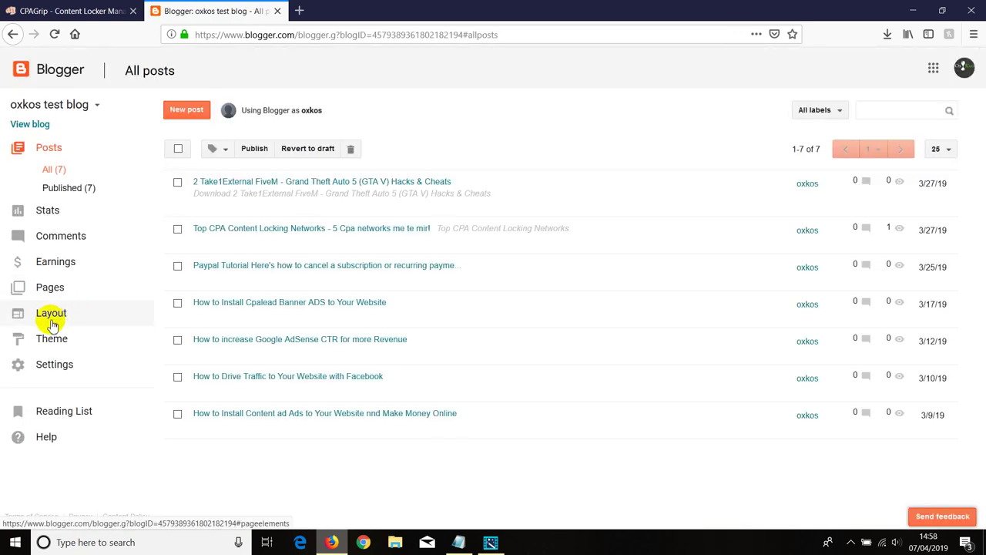
left_click(51, 318)
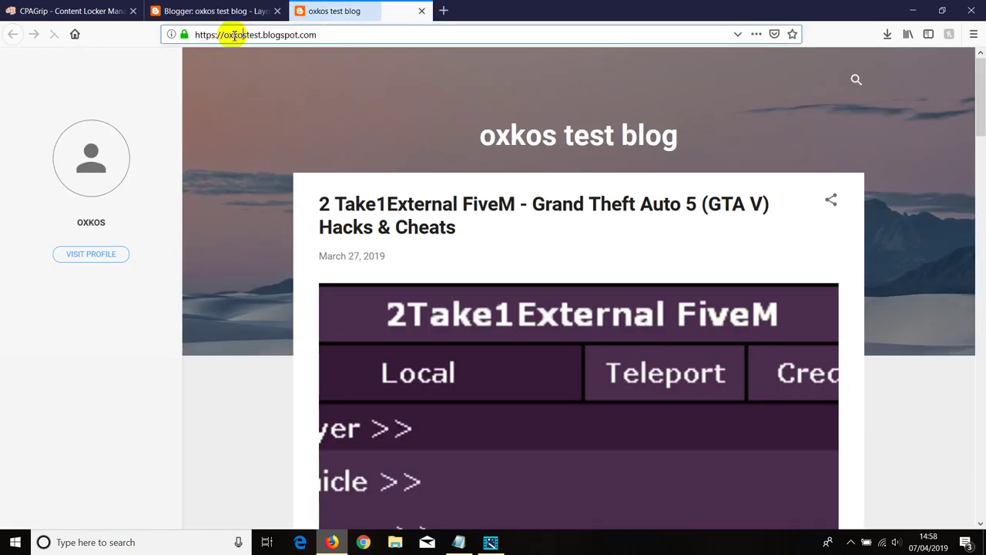
Step: Copy "oxkostest" from the live blog's web address and paste it as the content locker's name
left_click_drag(224, 37, 262, 35)
right_click(262, 35)
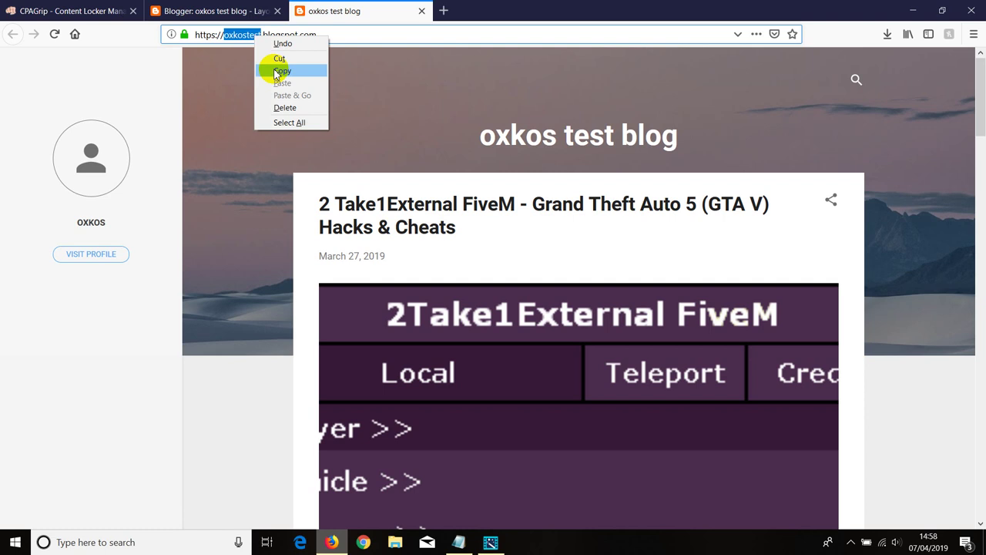
left_click(269, 70)
left_click(84, 9)
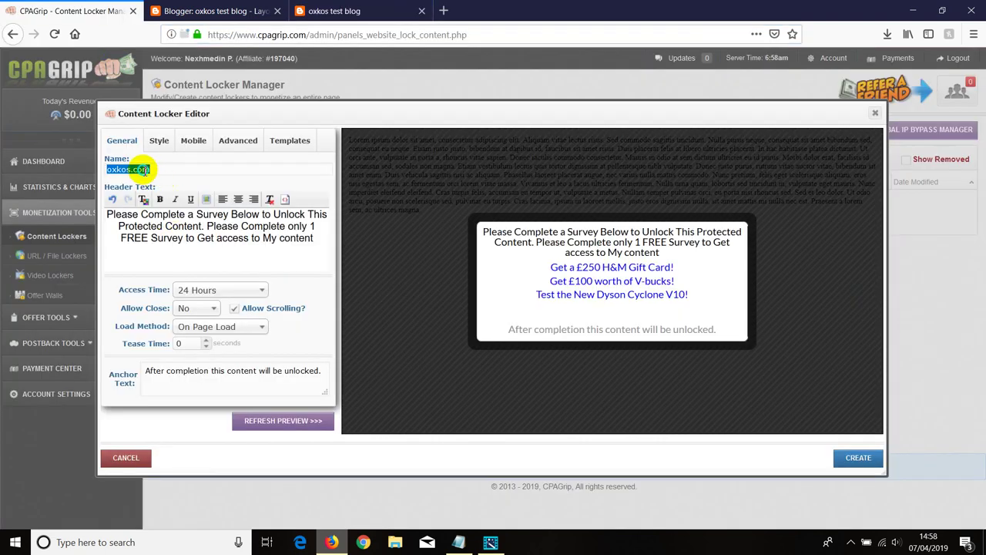
right_click(144, 171)
left_click(171, 295)
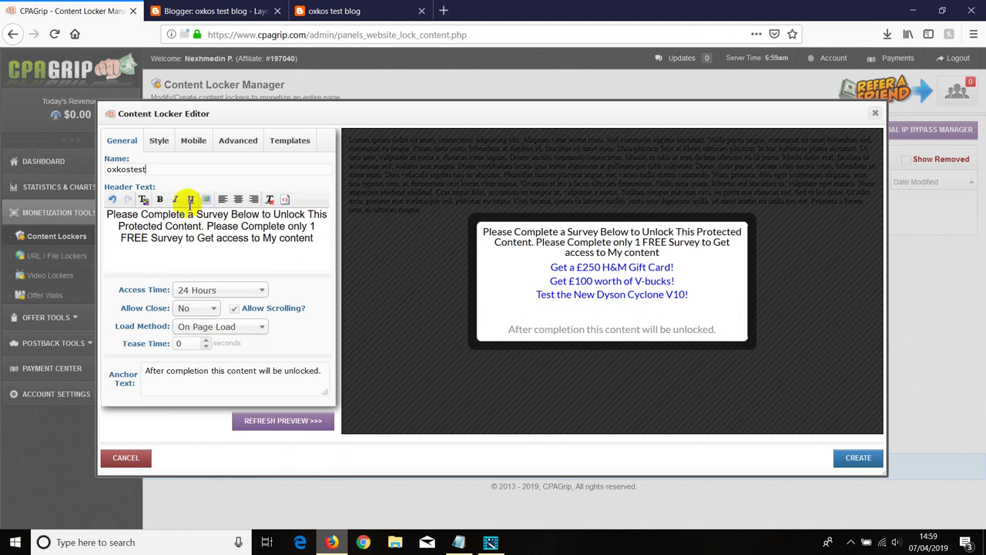
Step: Create the oxkostest content locker and open the code generator for its script
left_click(863, 457)
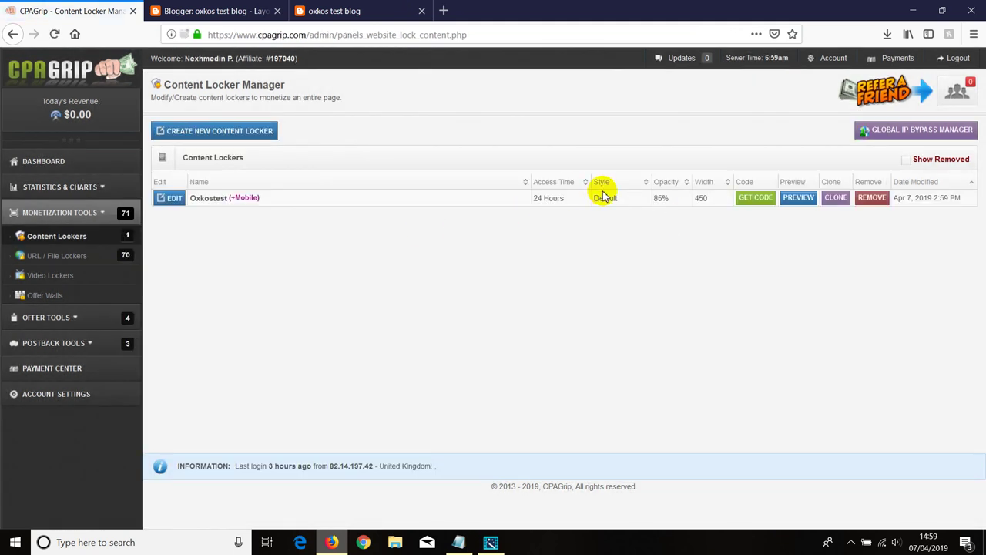
left_click(741, 202)
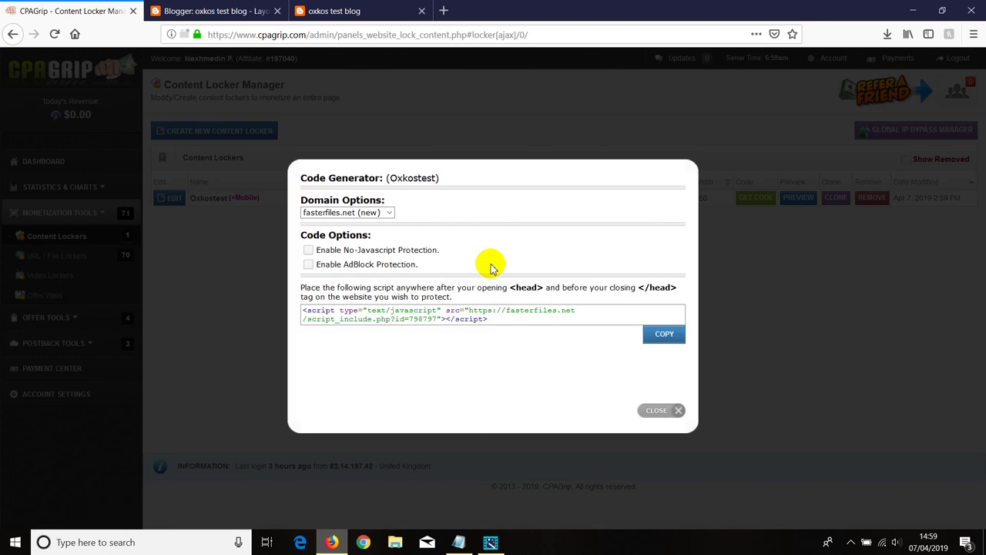
Step: Copy the locker script with No-Javascript and AdBlock protection enabled, and switch to the test blog's Blogger layout page
left_click_drag(488, 322, 306, 309)
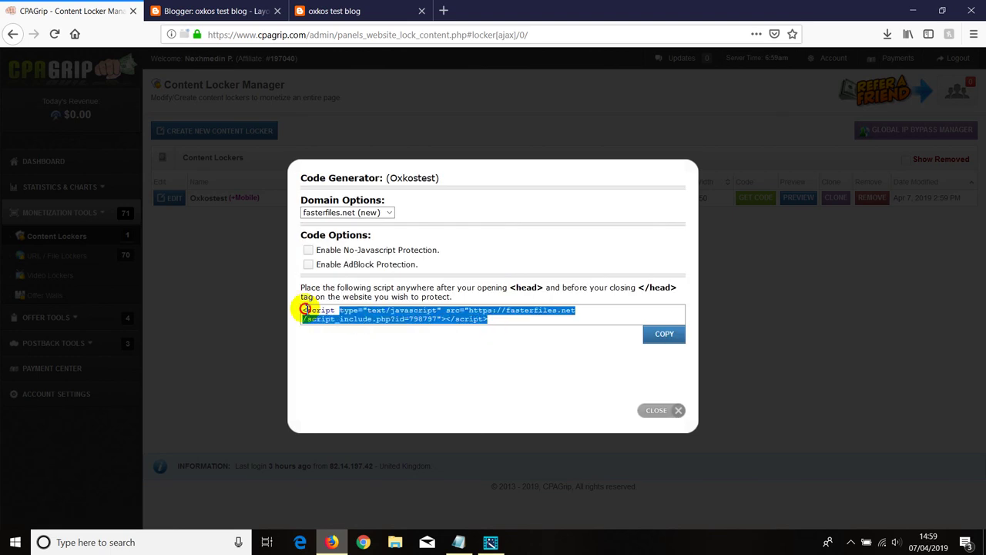
left_click(308, 250)
left_click(308, 265)
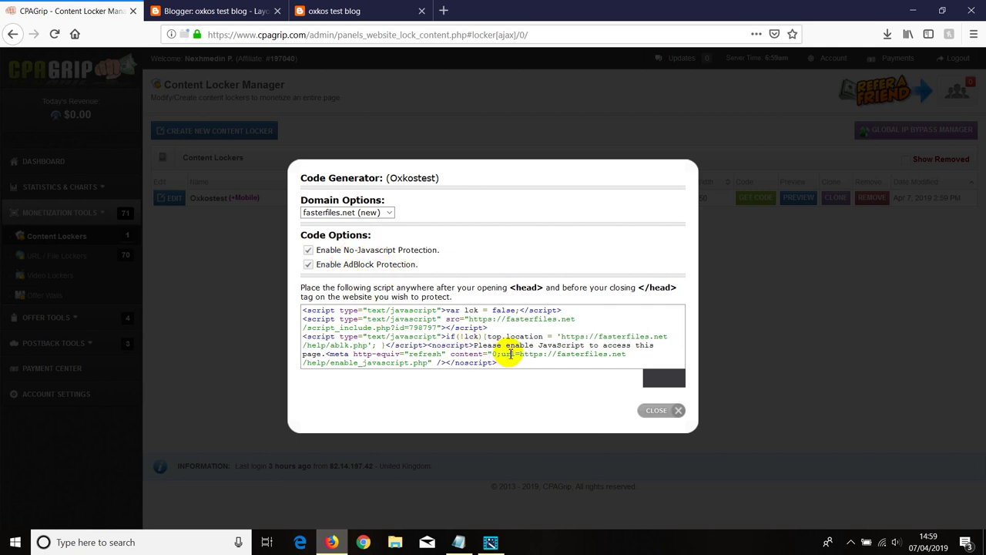
left_click_drag(499, 362, 295, 310)
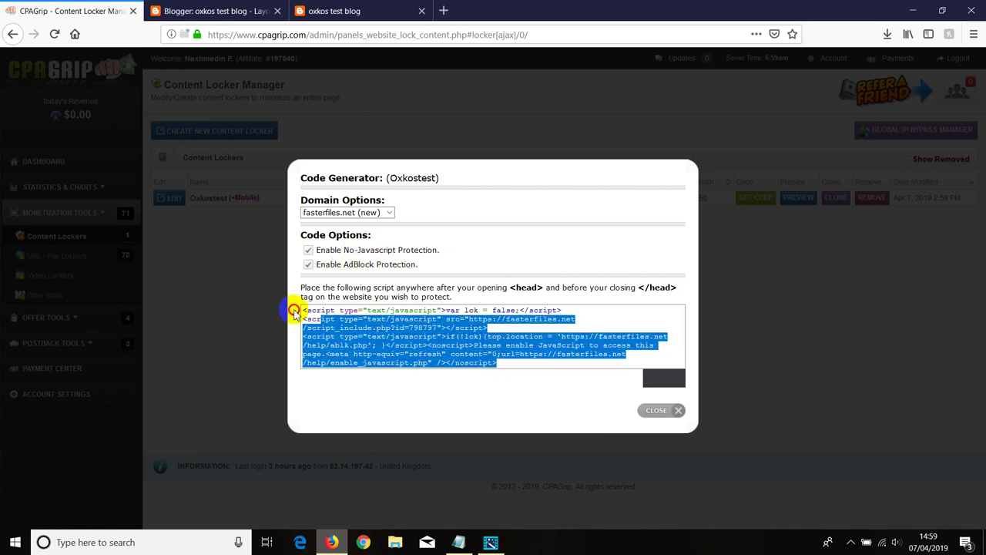
right_click(332, 323)
left_click(351, 328)
double_click(533, 287)
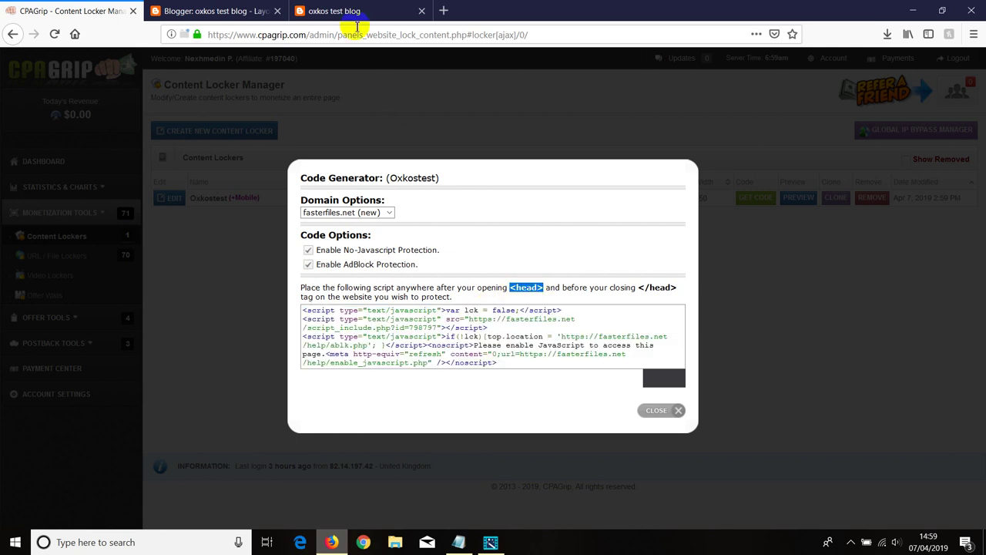
left_click(216, 11)
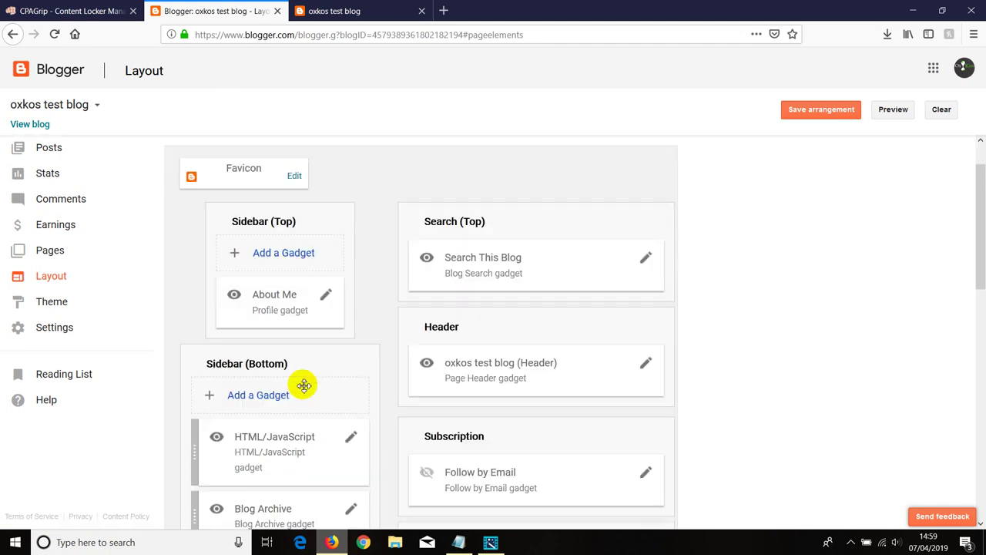
scroll(304, 385, "down", 1)
left_click(270, 341)
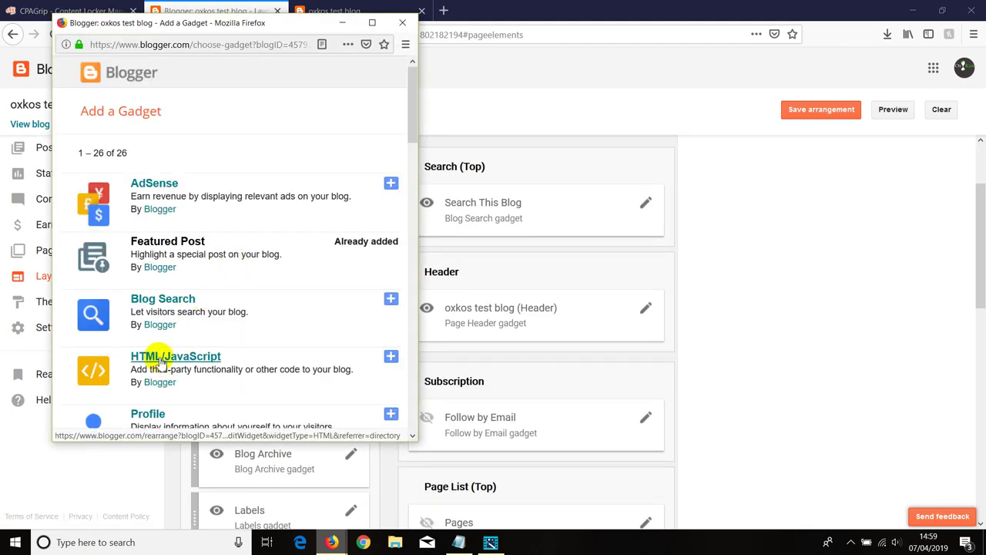
left_click(161, 360)
right_click(154, 267)
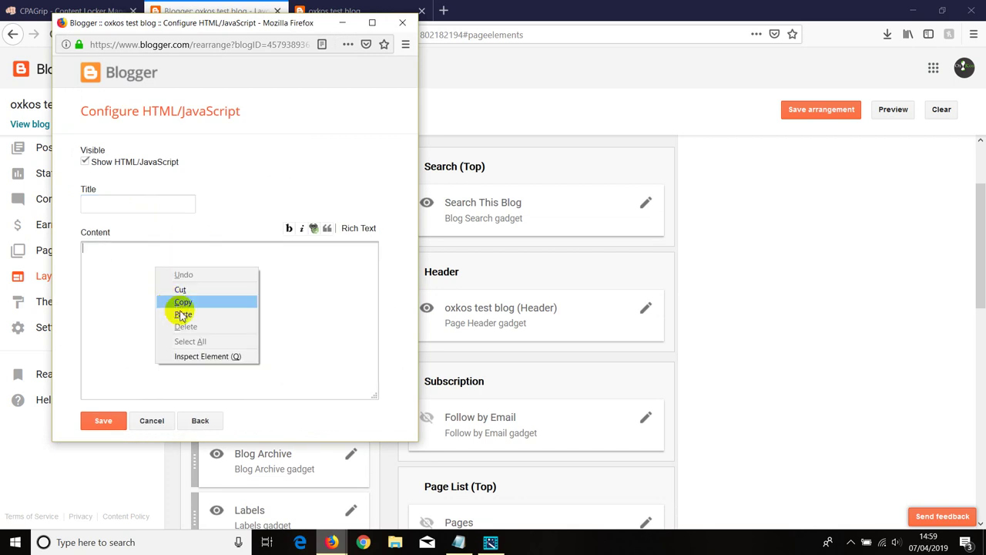
left_click(182, 315)
left_click(152, 420)
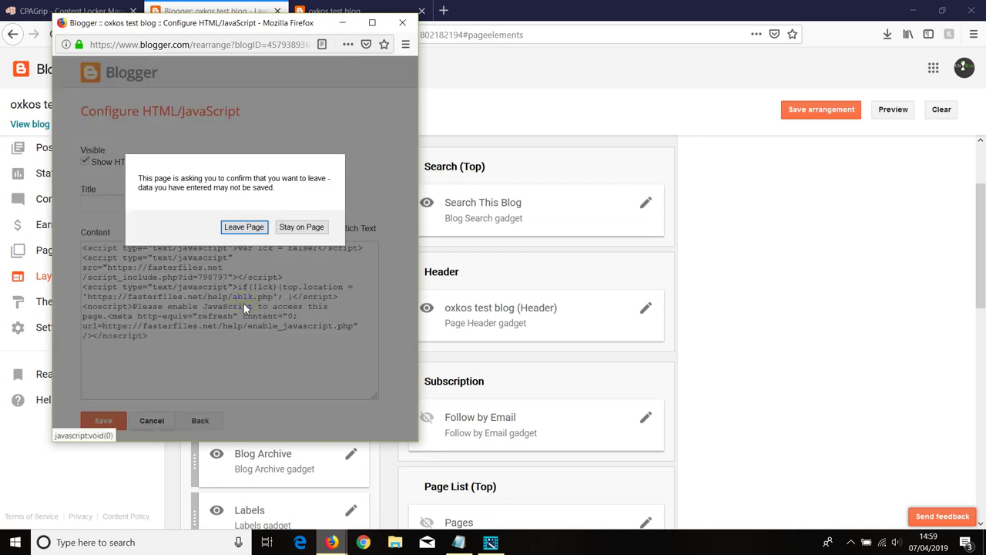
left_click(285, 228)
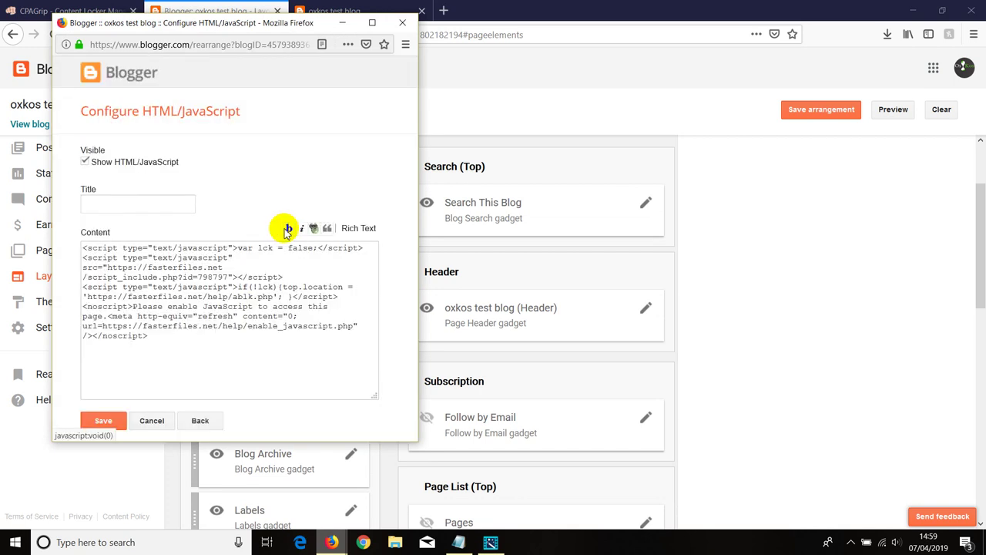
left_click(194, 423)
left_click(243, 228)
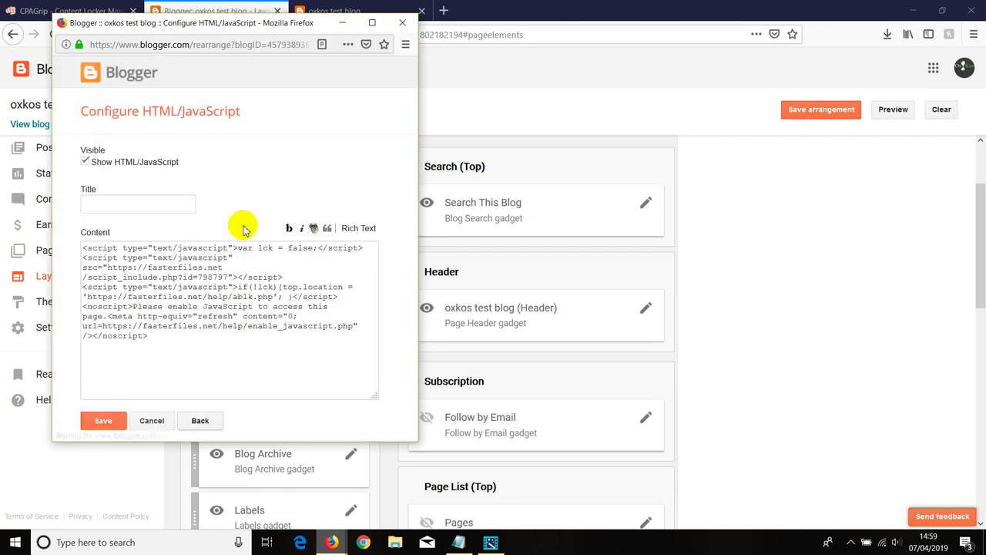
left_click(402, 23)
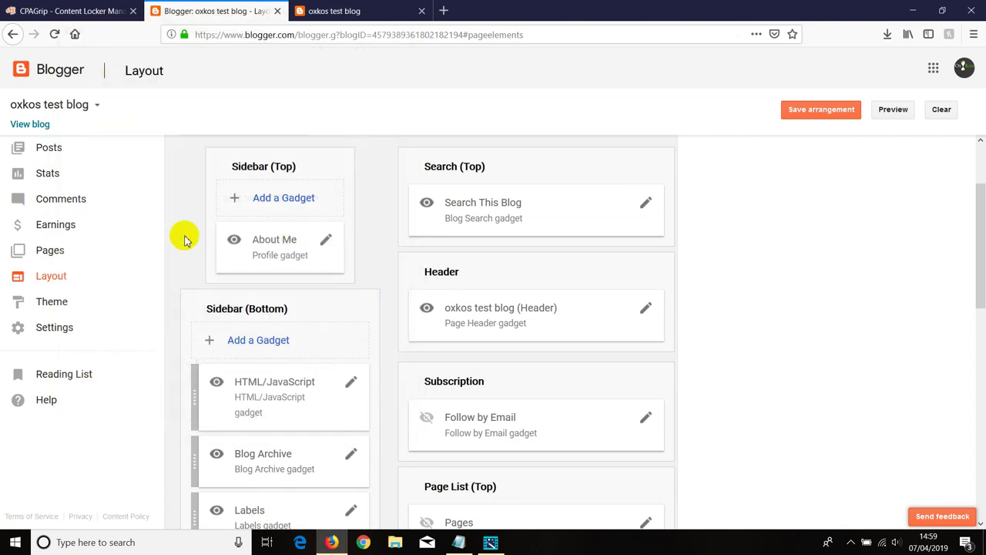
Step: Open the blog theme's HTML for editing, and check the script placement instruction in the CPAGrip code generator
left_click(73, 304)
left_click(322, 399)
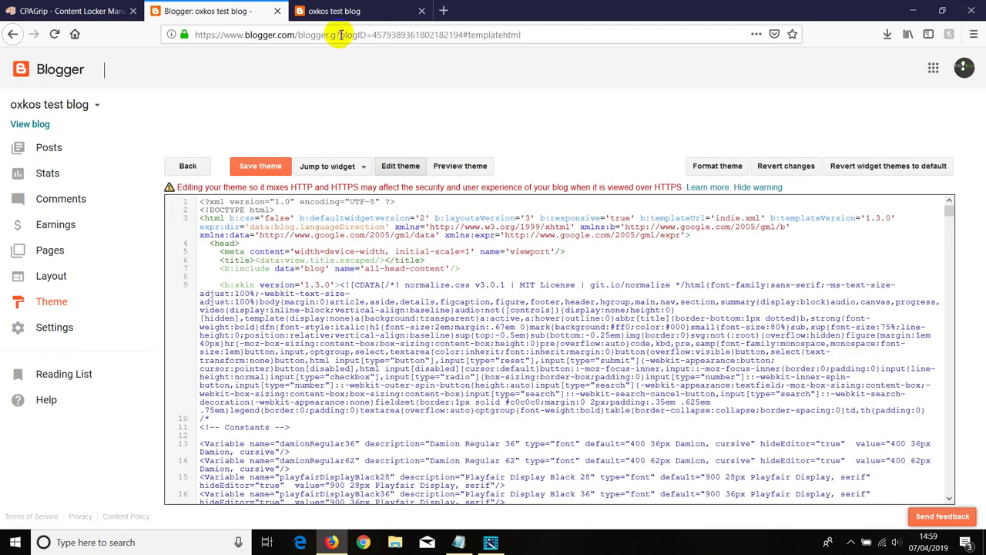
left_click(98, 9)
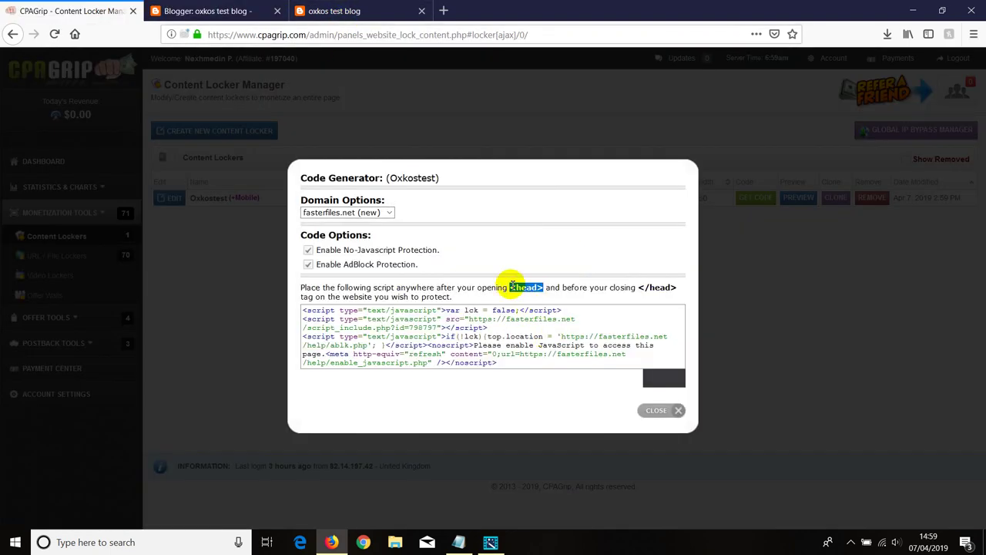
left_click(224, 11)
Step: Search the theme's HTML code for the "<head>" tag
double_click(368, 287)
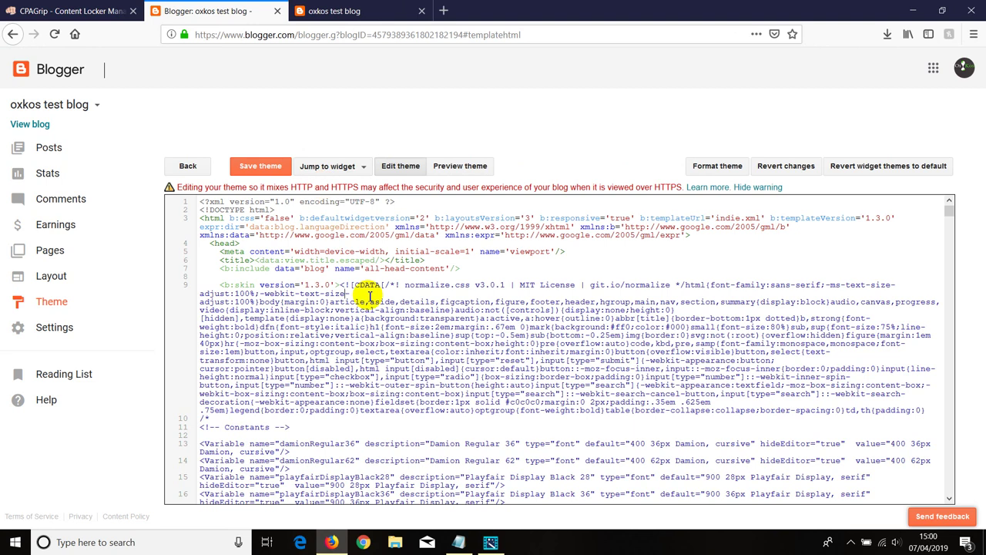
key("ctrl+f")
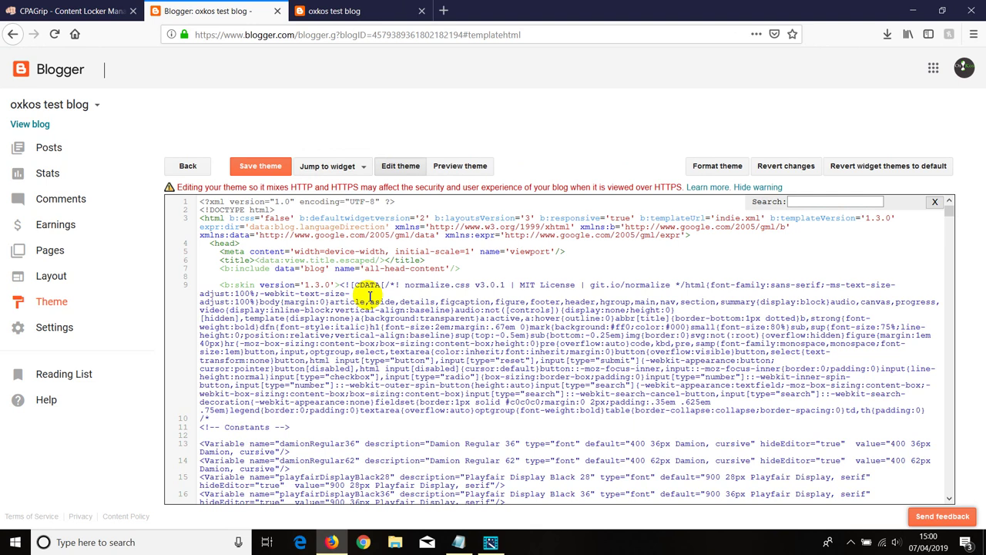
left_click(821, 199)
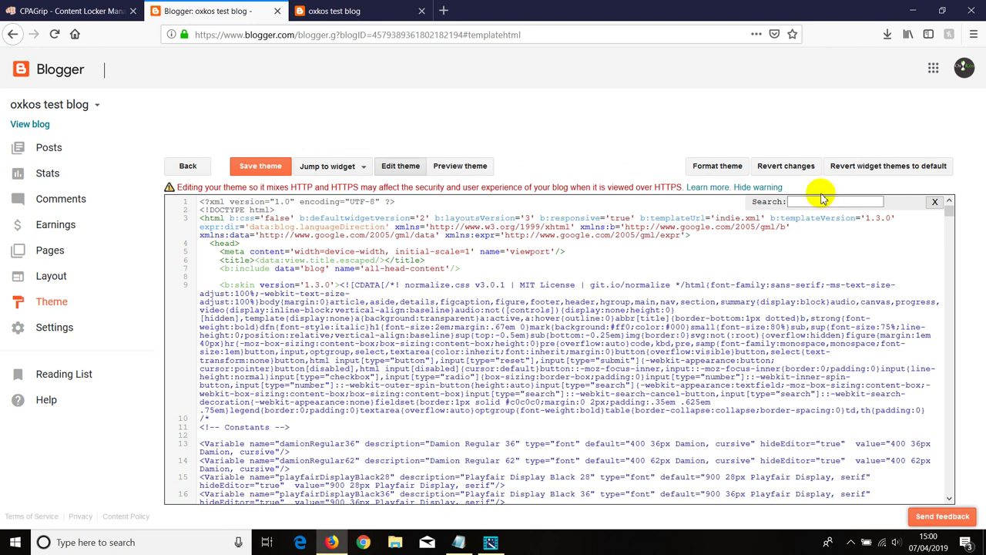
type("<")
left_click(108, 11)
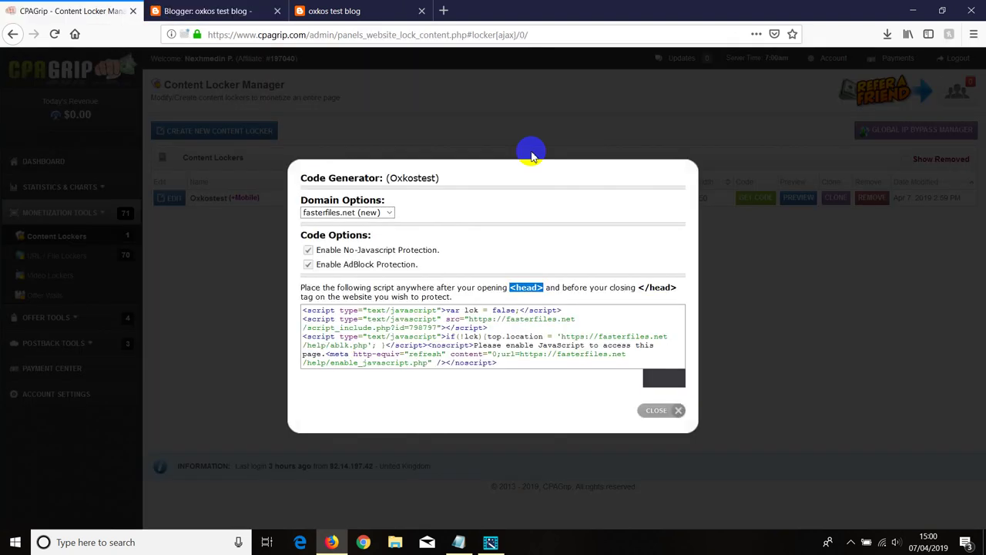
left_click(220, 14)
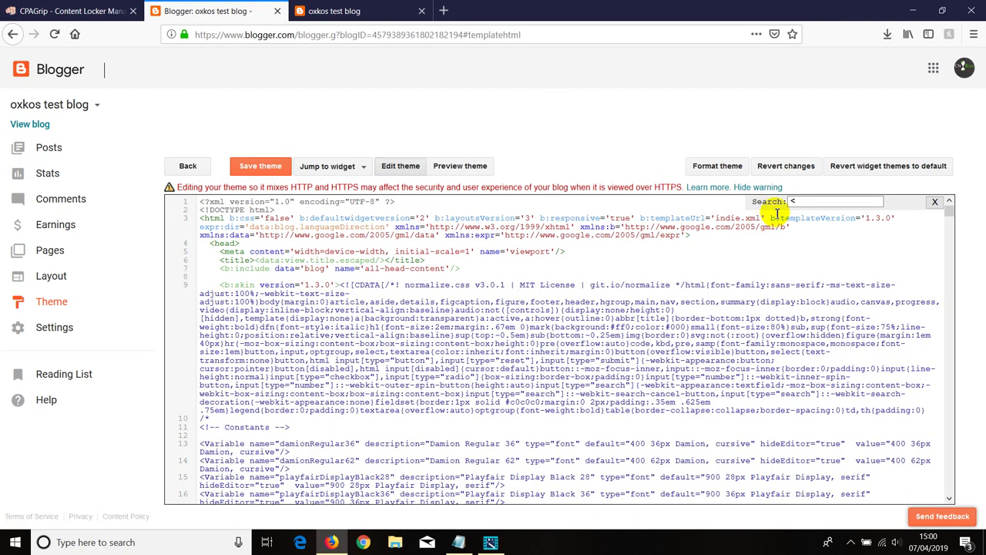
type("<head>")
key("Return")
Step: Paste the content locker script on new lines directly after the theme's opening <head> tag and save the theme
left_click(244, 243)
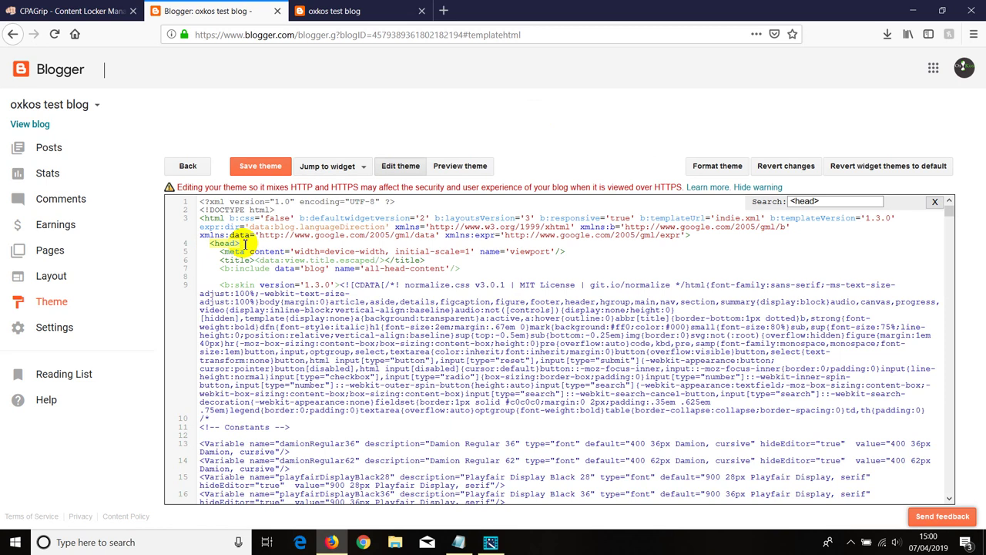
key("Return")
key("Return")
key("Return")
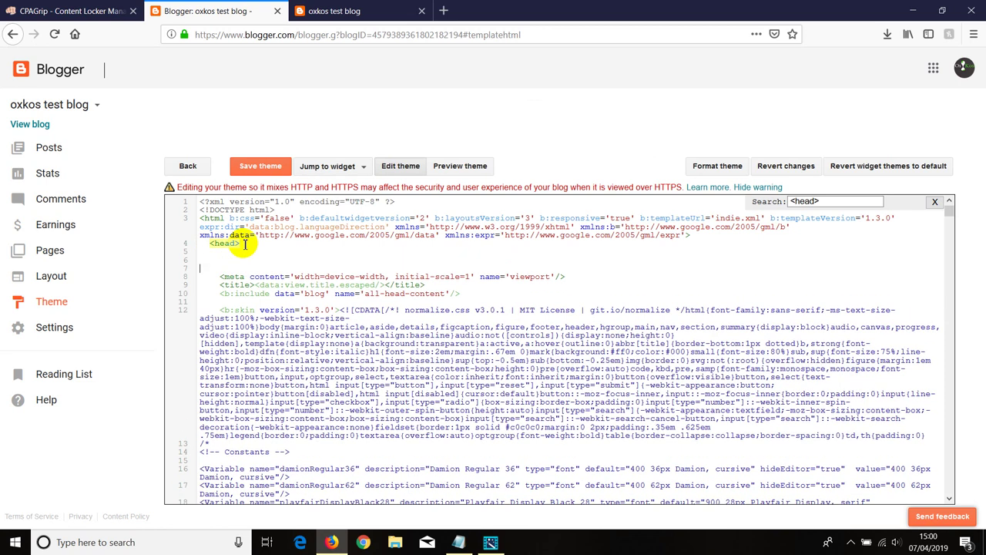
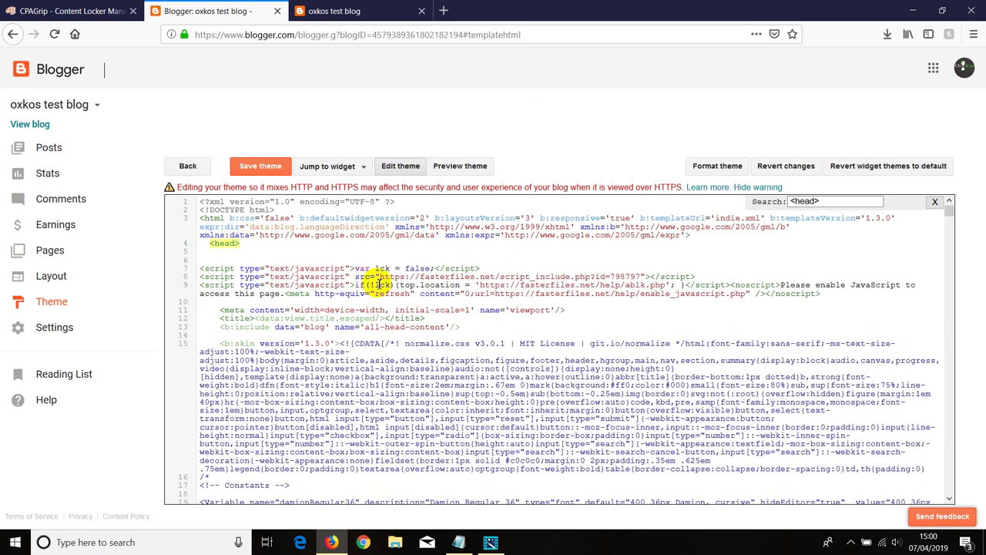
left_click_drag(828, 294, 199, 268)
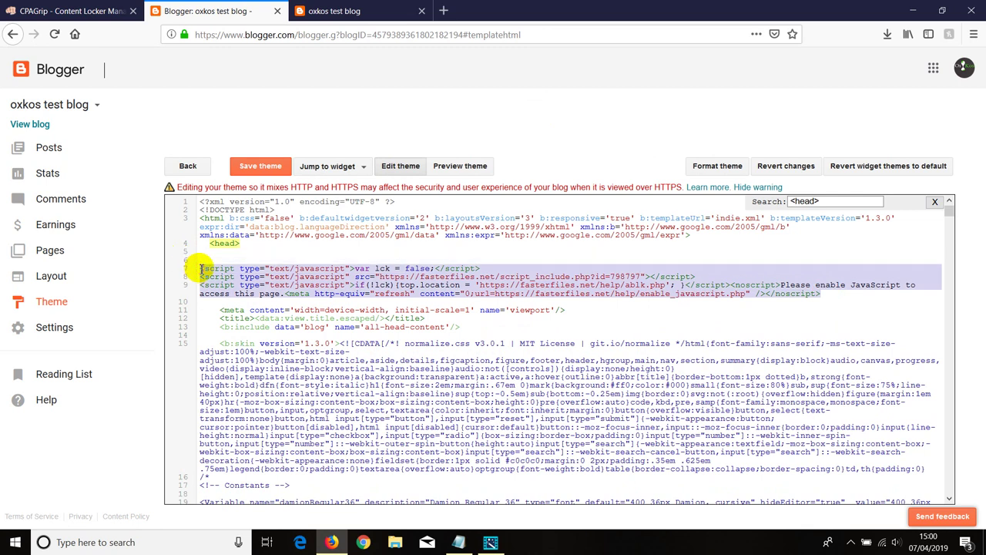
left_click(260, 165)
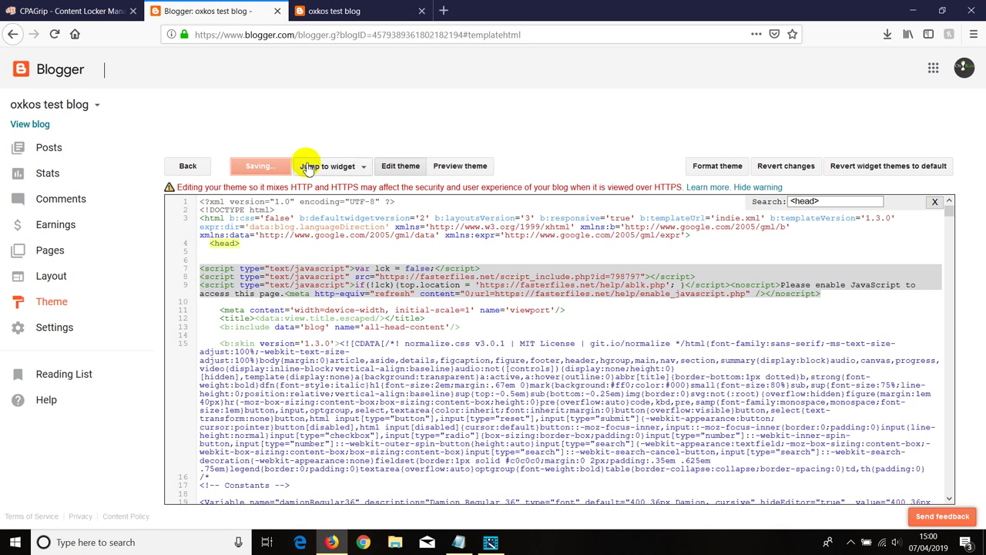
Step: Reload the live blog at oxkostest.blogspot.com to check the content locker, confirming that the page may be left
left_click(338, 11)
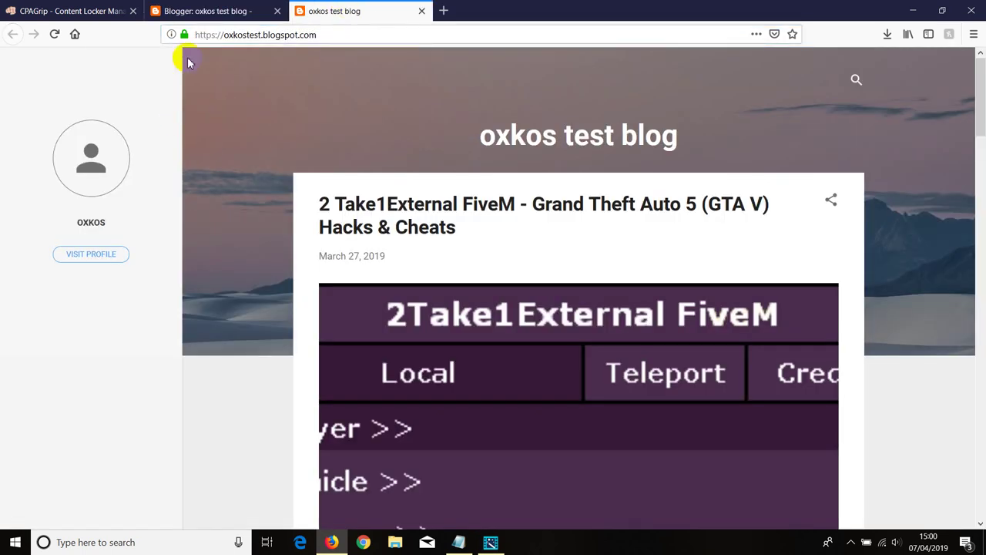
left_click(233, 35)
key("ctrl+a")
key("Return")
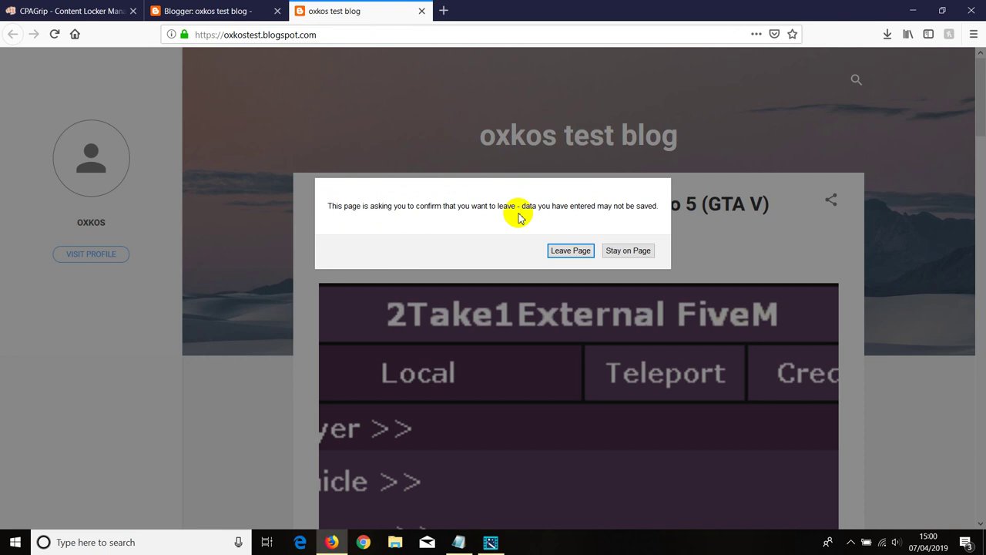
left_click(561, 250)
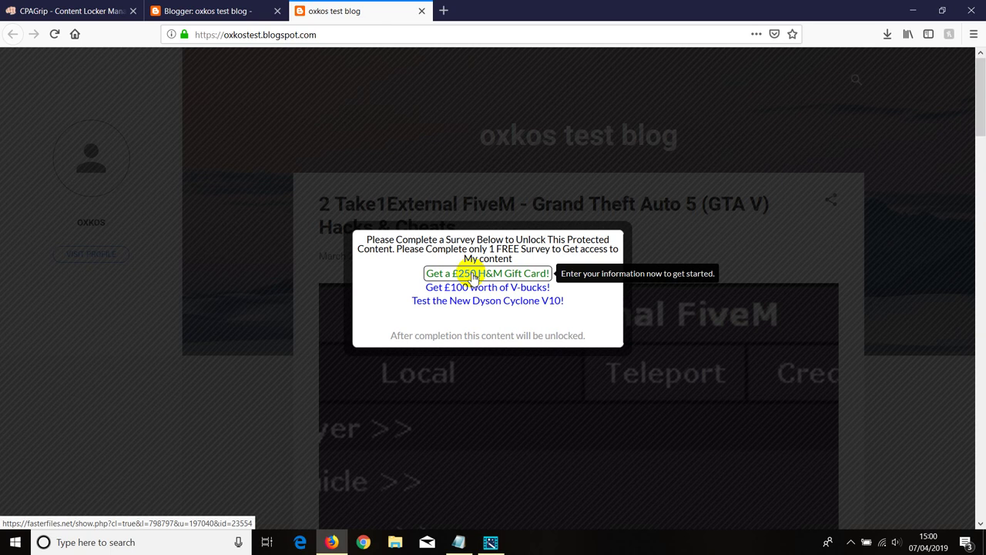
Step: Test the locker by opening its £250 H&M Gift Card offer, view the survey page, and close it
left_click(473, 276)
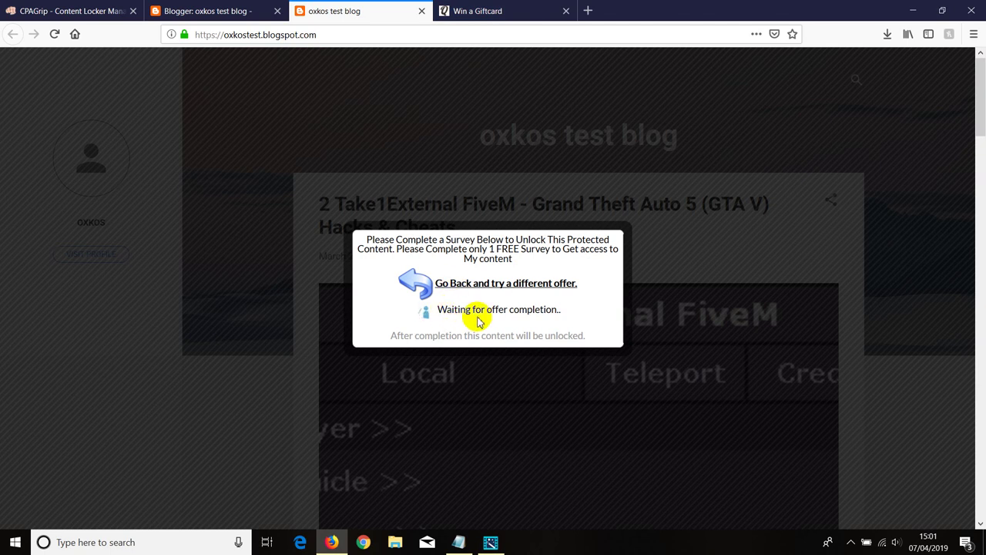
left_click(133, 214)
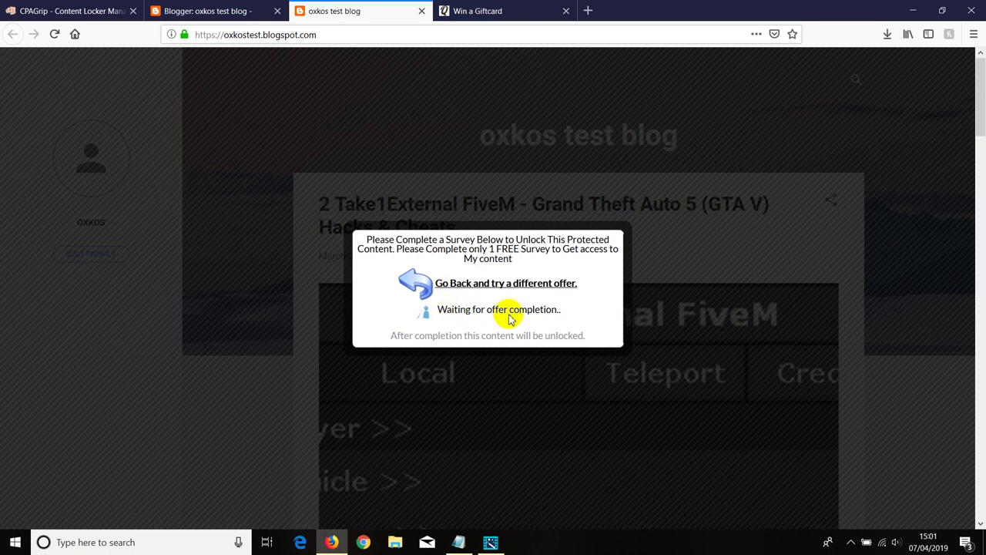
left_click(485, 12)
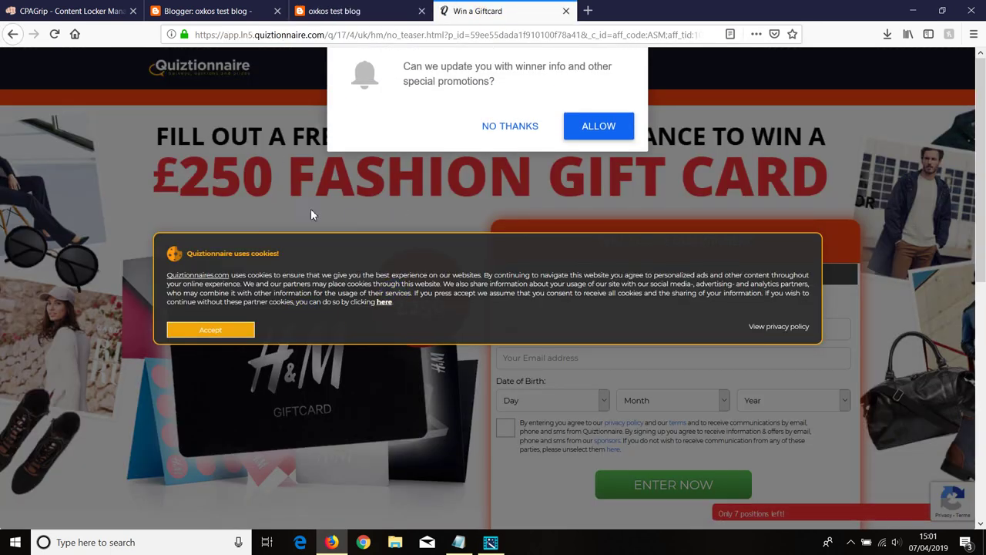
left_click(565, 10)
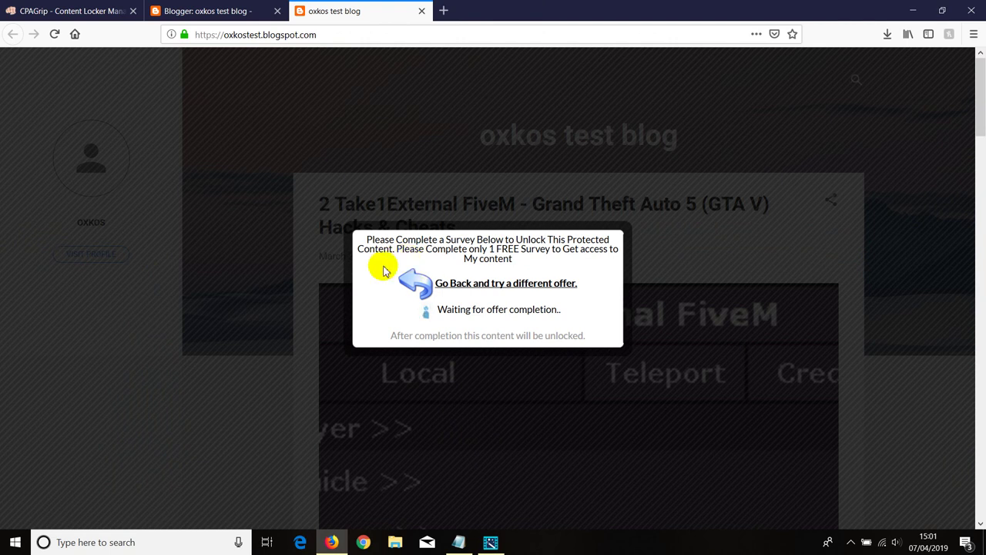
left_click(337, 246)
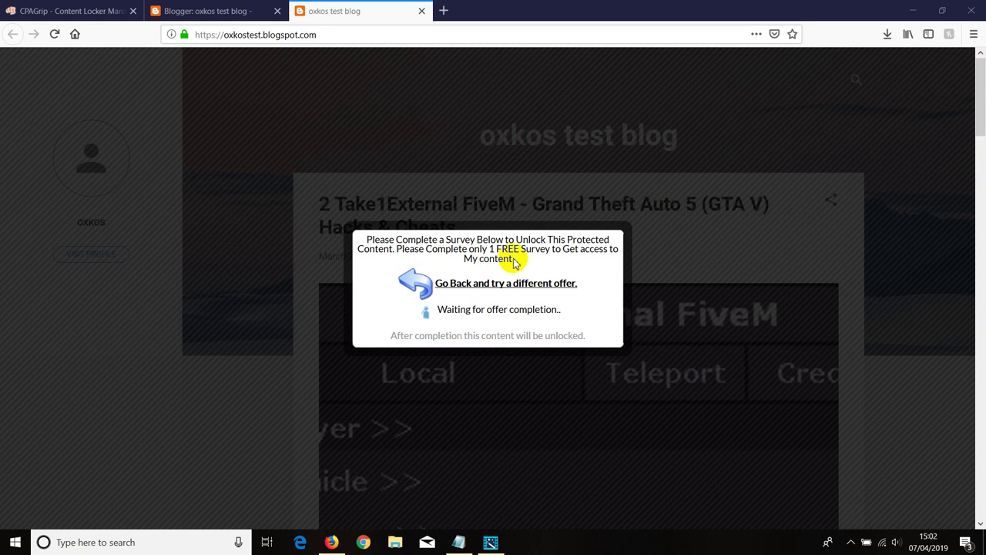
left_click(439, 260)
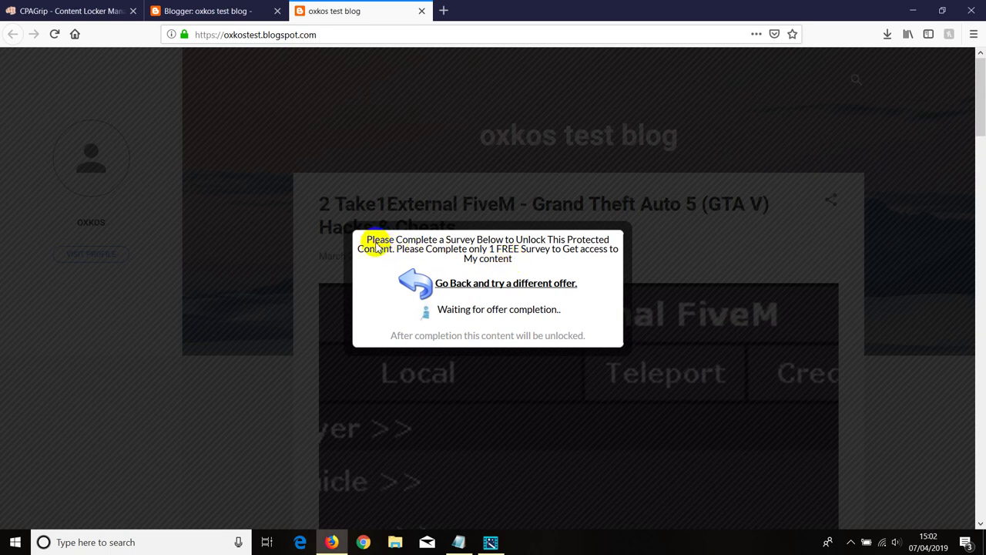